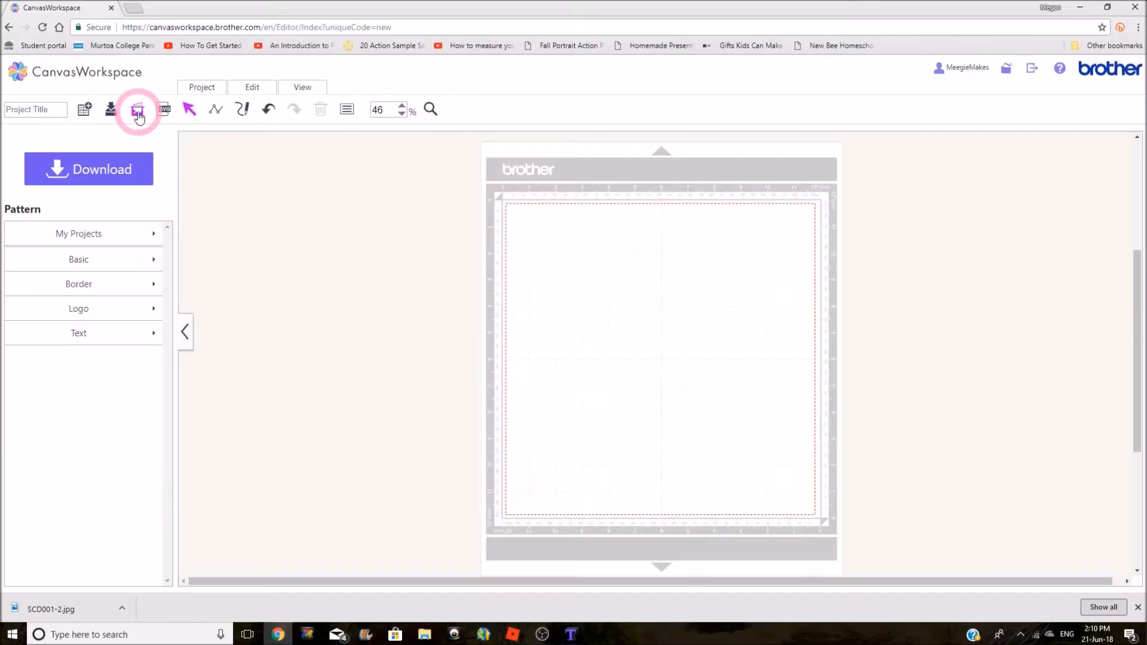
- Load the gymnast silhouette SCD001-2.jpg for image tracing and preview its Outline trace
{"action": "left_click", "coordinate": [138, 113]}
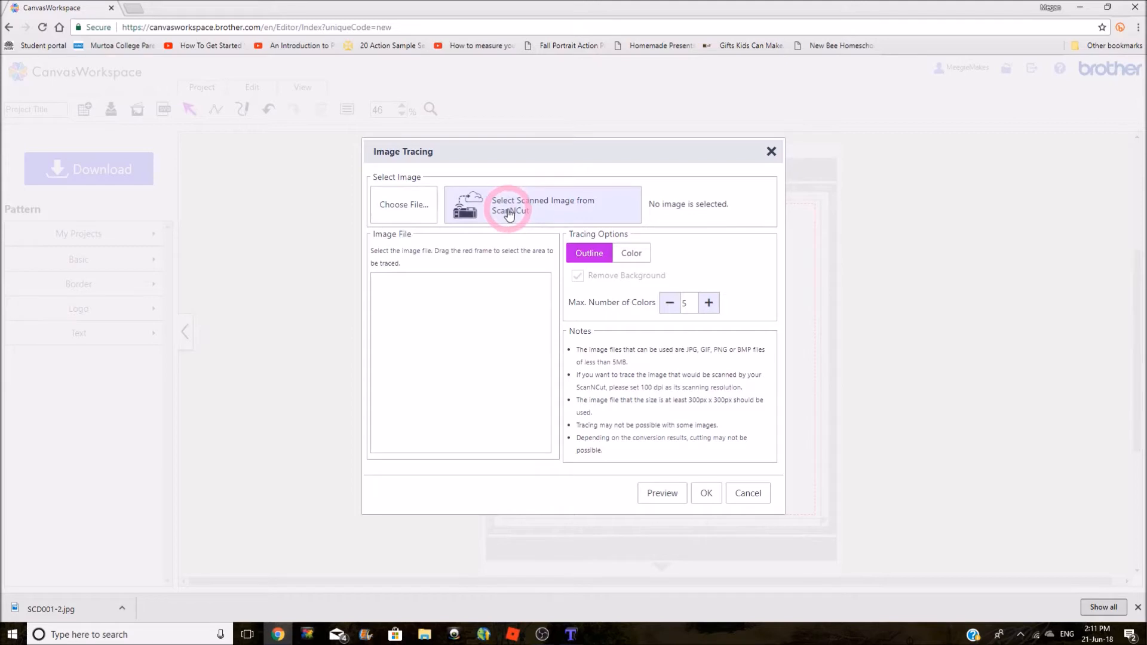
{"action": "left_click", "coordinate": [419, 206]}
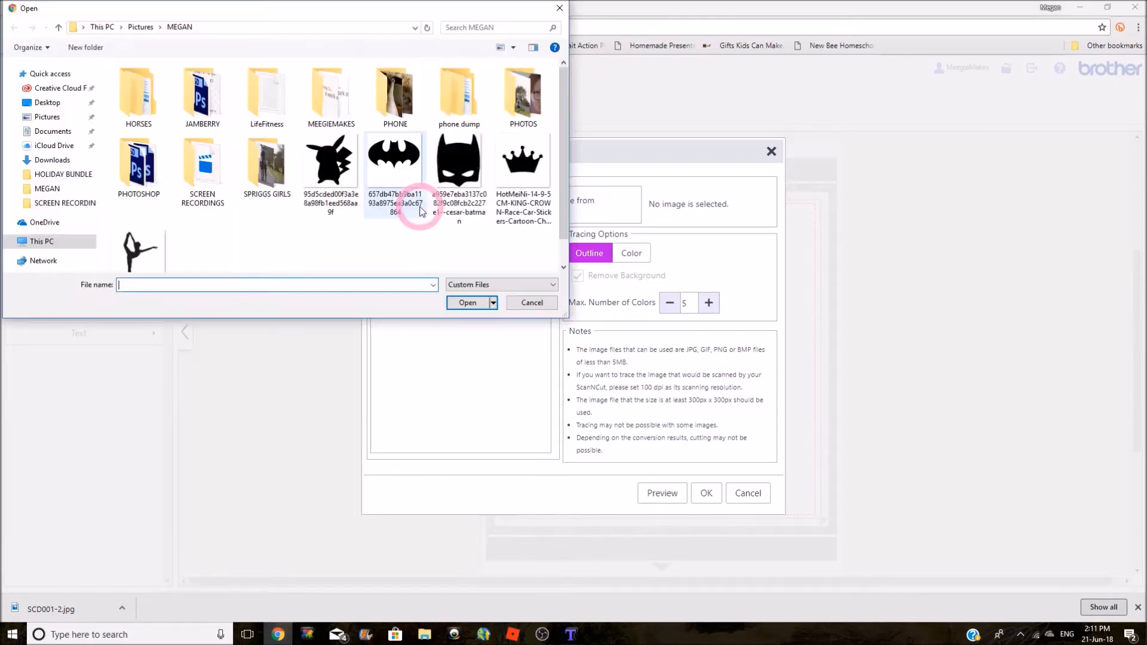
{"action": "left_click", "coordinate": [136, 249]}
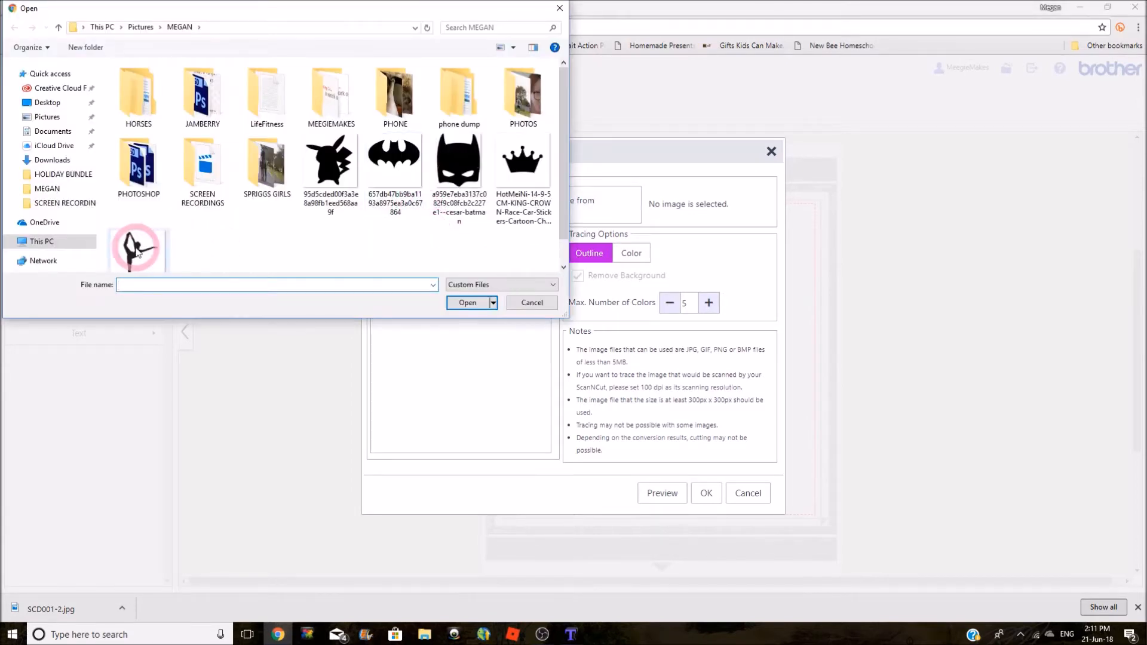
{"action": "double_click", "coordinate": [136, 250]}
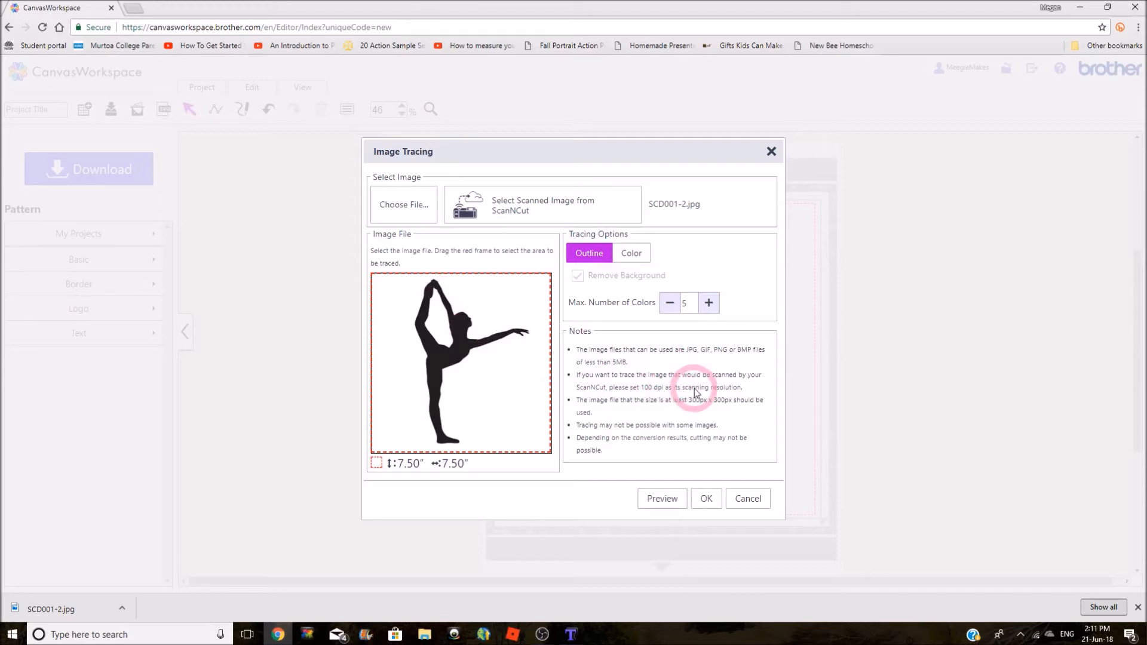
{"action": "left_click", "coordinate": [663, 500]}
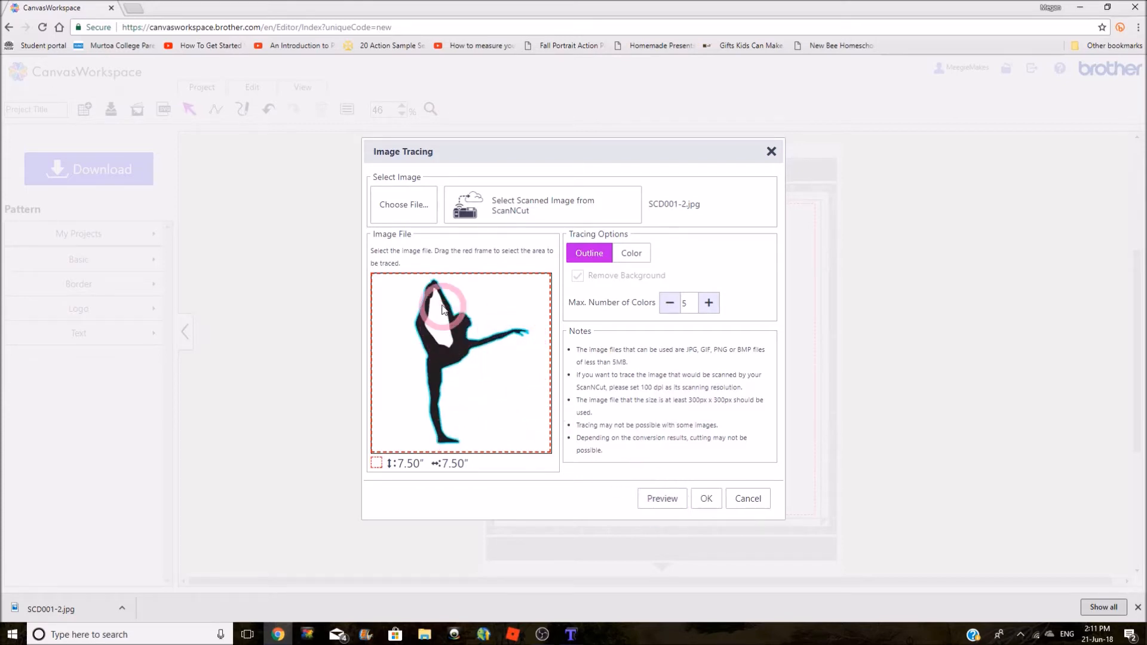
- Trace the silhouette in Color mode with Remove Background enabled, and place only the trace, declining to paste the source image
{"action": "left_click", "coordinate": [638, 256]}
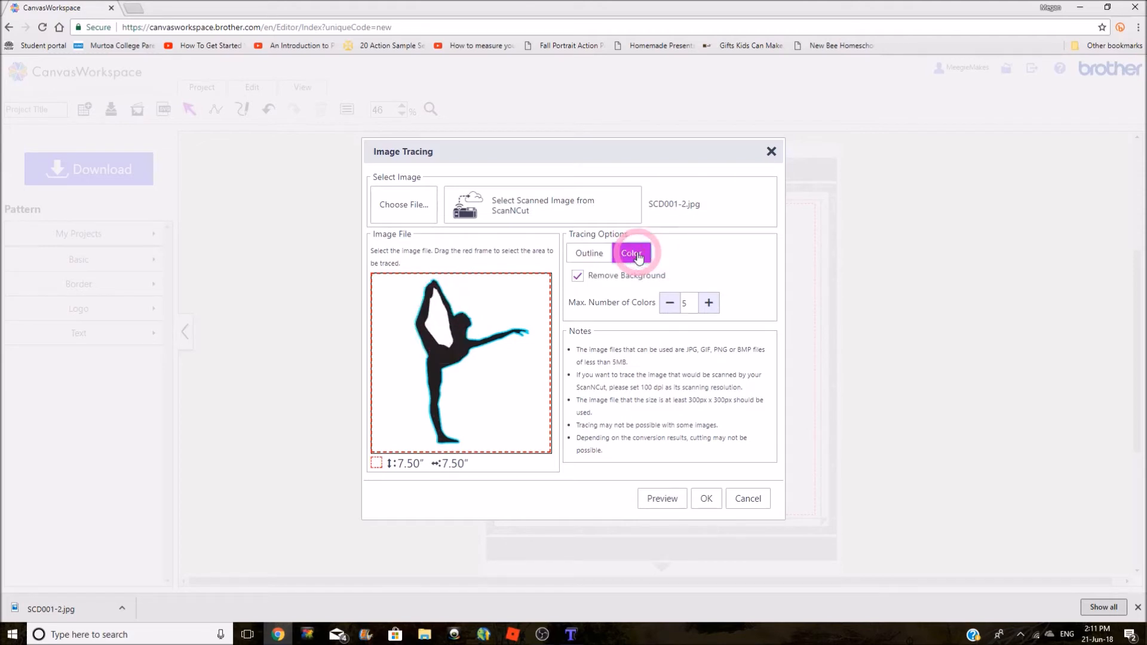
{"action": "left_click", "coordinate": [661, 499]}
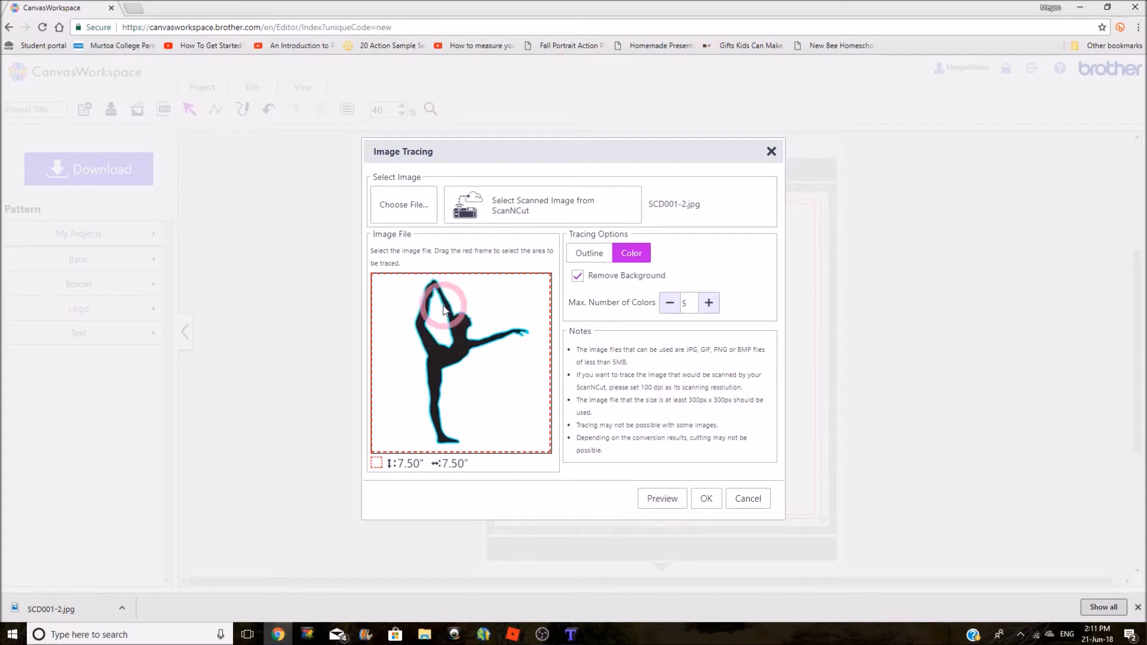
{"action": "left_click", "coordinate": [709, 498]}
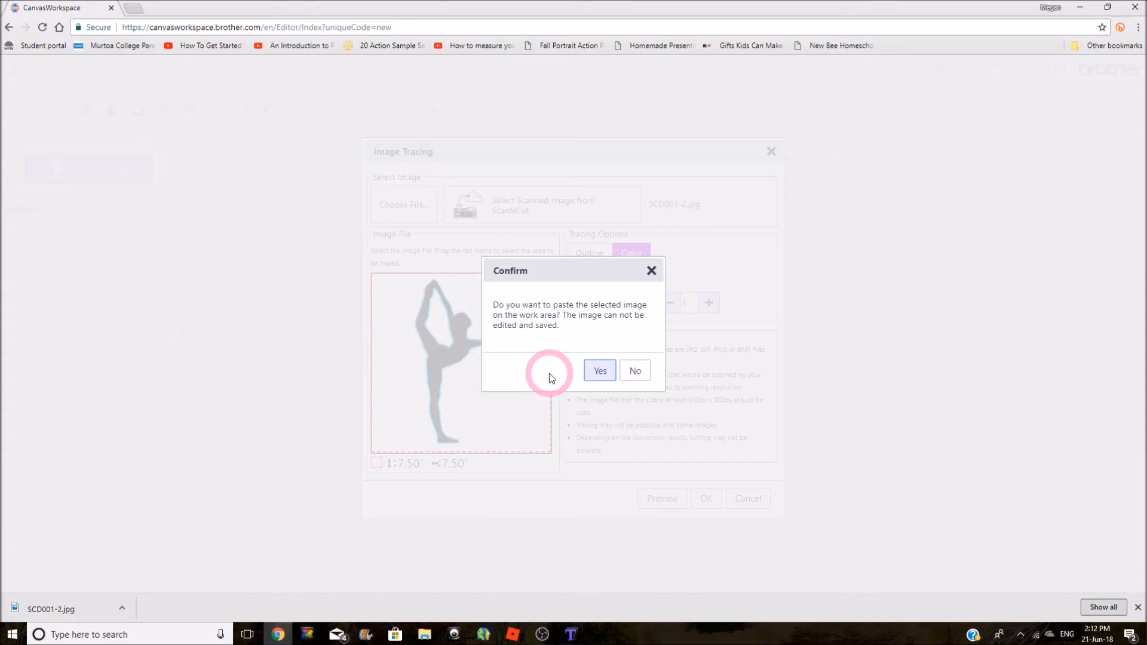
{"action": "left_click", "coordinate": [634, 371]}
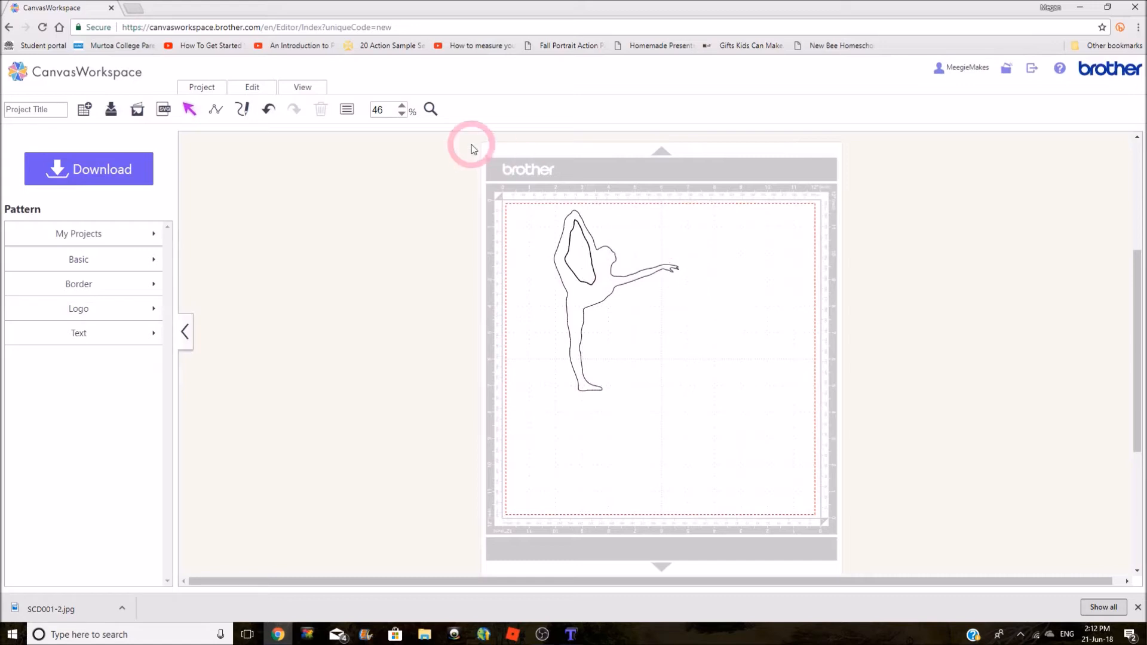
- Move the gymnast outline aside to expose the duplicate inner shape between arm and leg, and delete that duplicate
{"action": "left_click", "coordinate": [403, 109]}
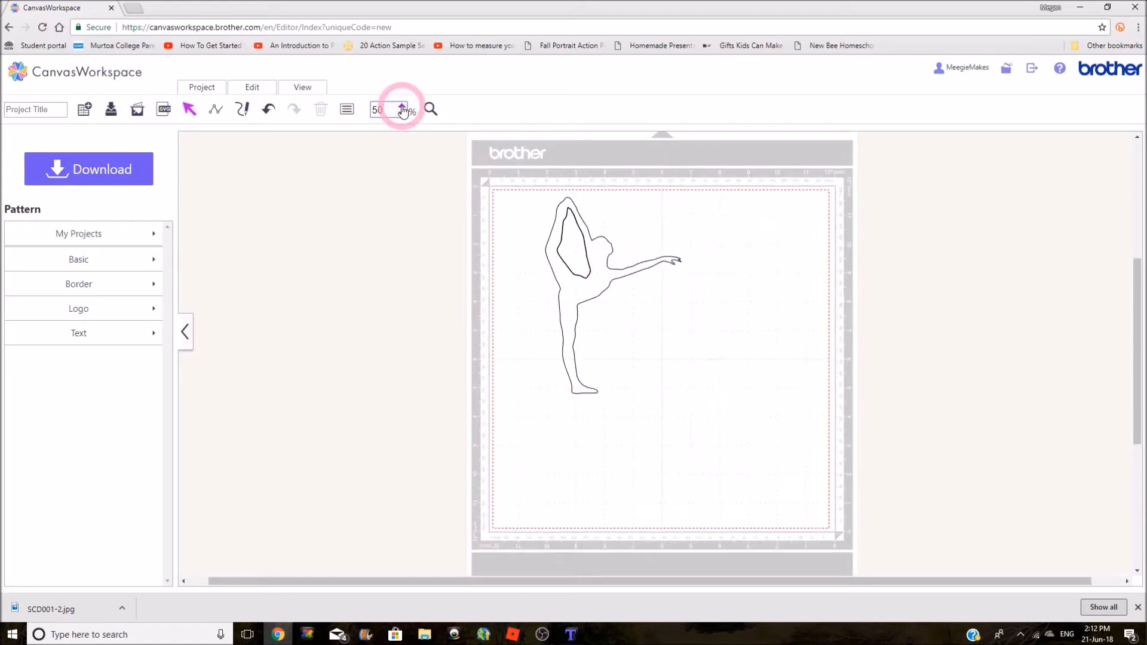
{"action": "left_click_drag", "start_coordinate": [1132, 277], "coordinate": [1131, 256]}
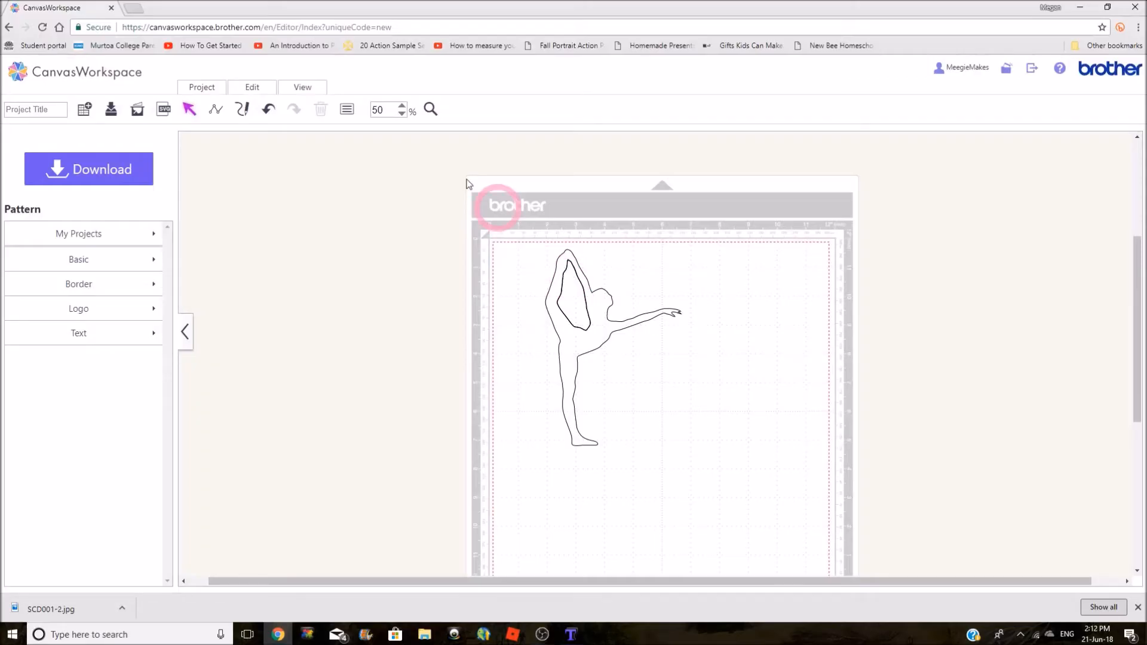
{"action": "scroll", "coordinate": [469, 184], "scroll_direction": "up", "scroll_amount": 5}
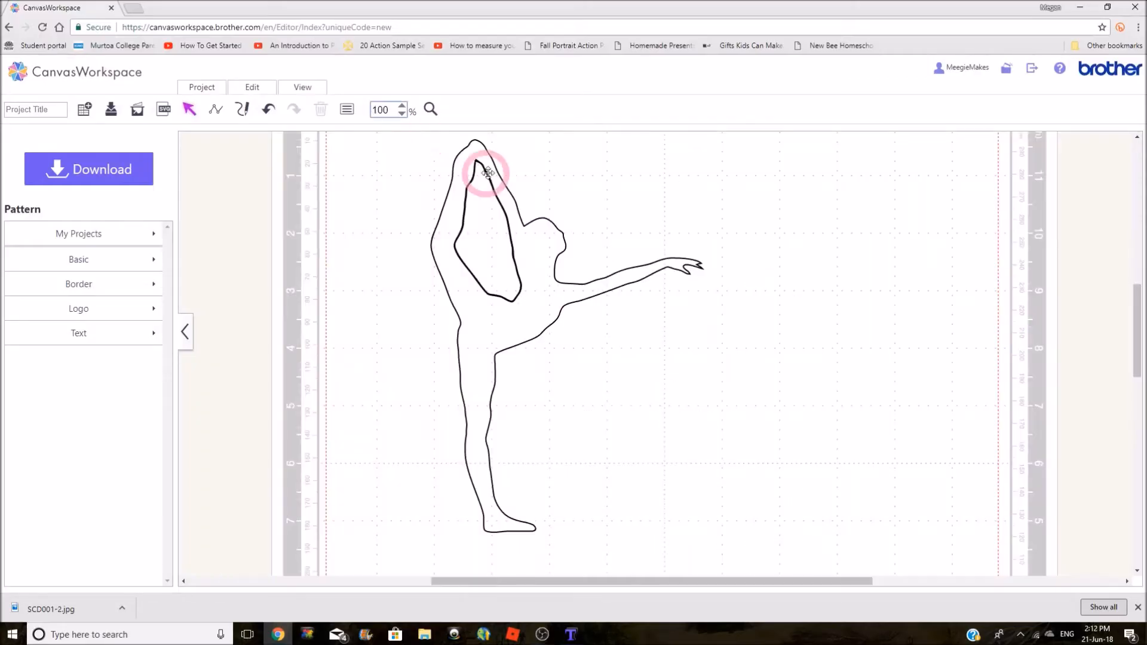
{"action": "left_click", "coordinate": [487, 321]}
{"action": "left_click_drag", "start_coordinate": [487, 329], "coordinate": [726, 333]}
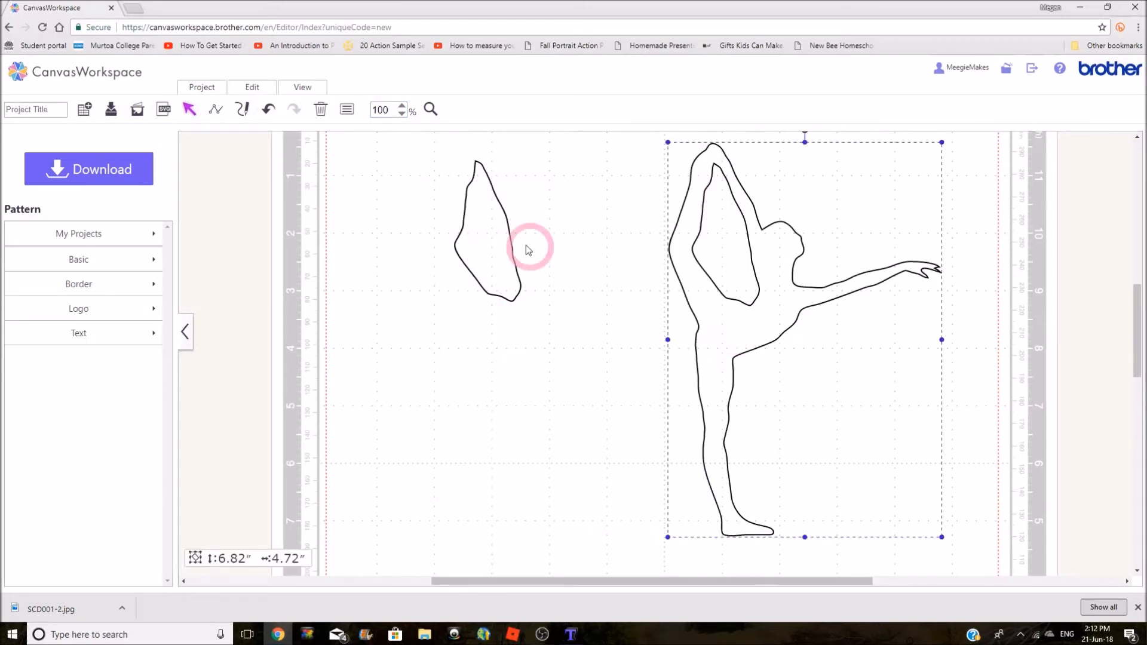
{"action": "left_click", "coordinate": [504, 258]}
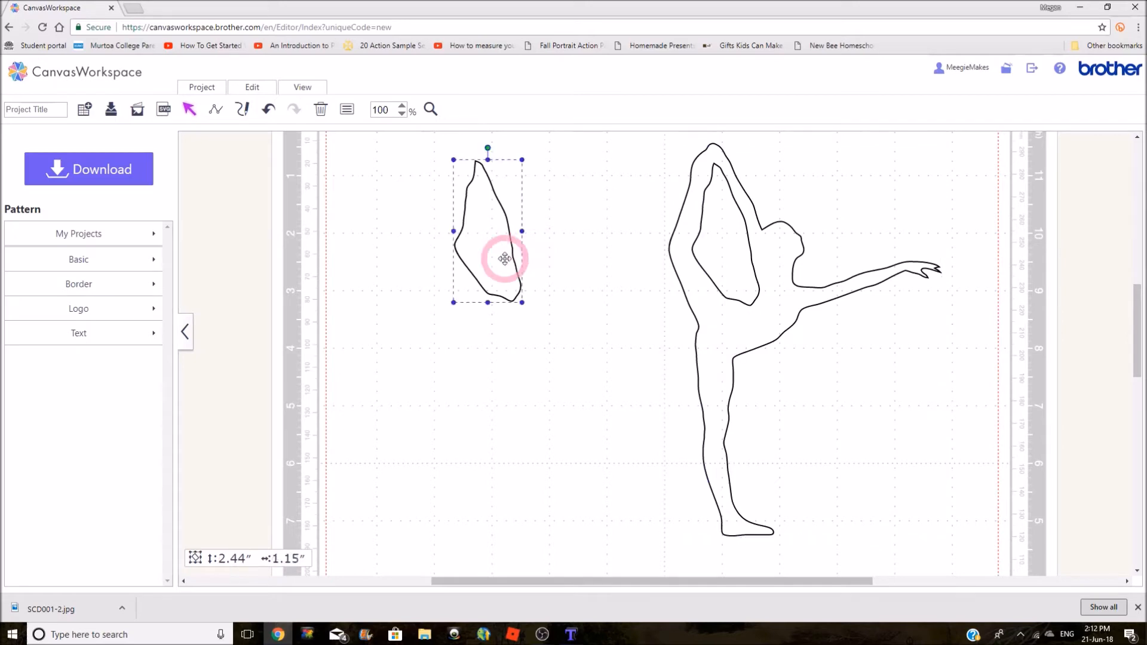
{"action": "key", "text": "Delete"}
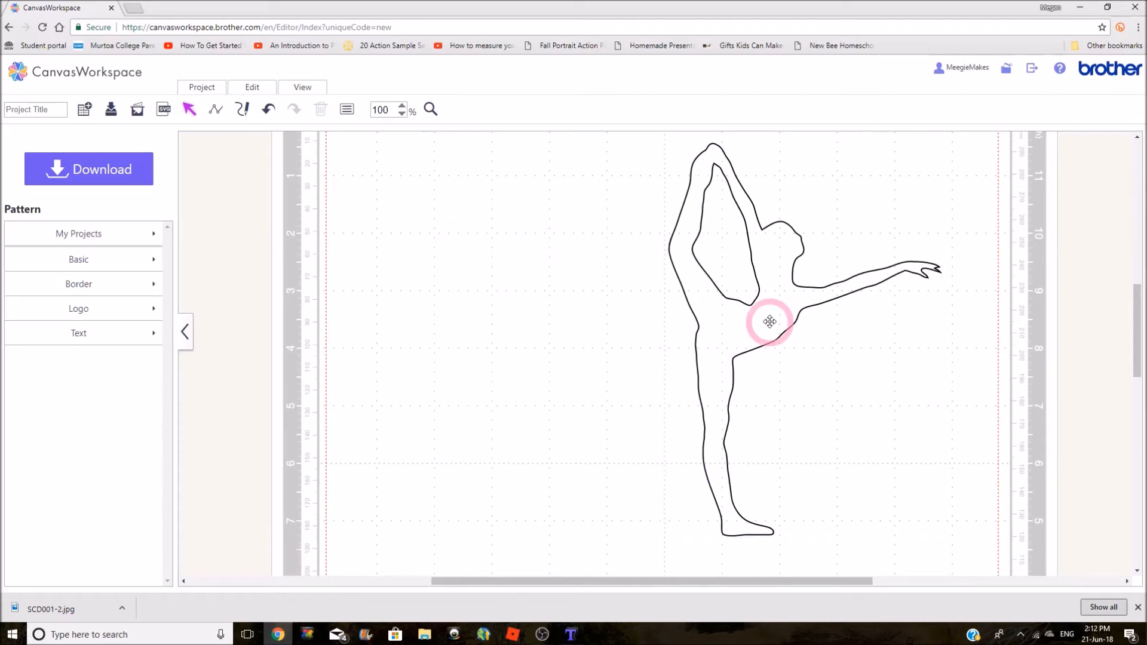
- Move the gymnast back to the left half of the mat and set its width to 6 inches, keeping the aspect ratio
{"action": "left_click", "coordinate": [402, 114]}
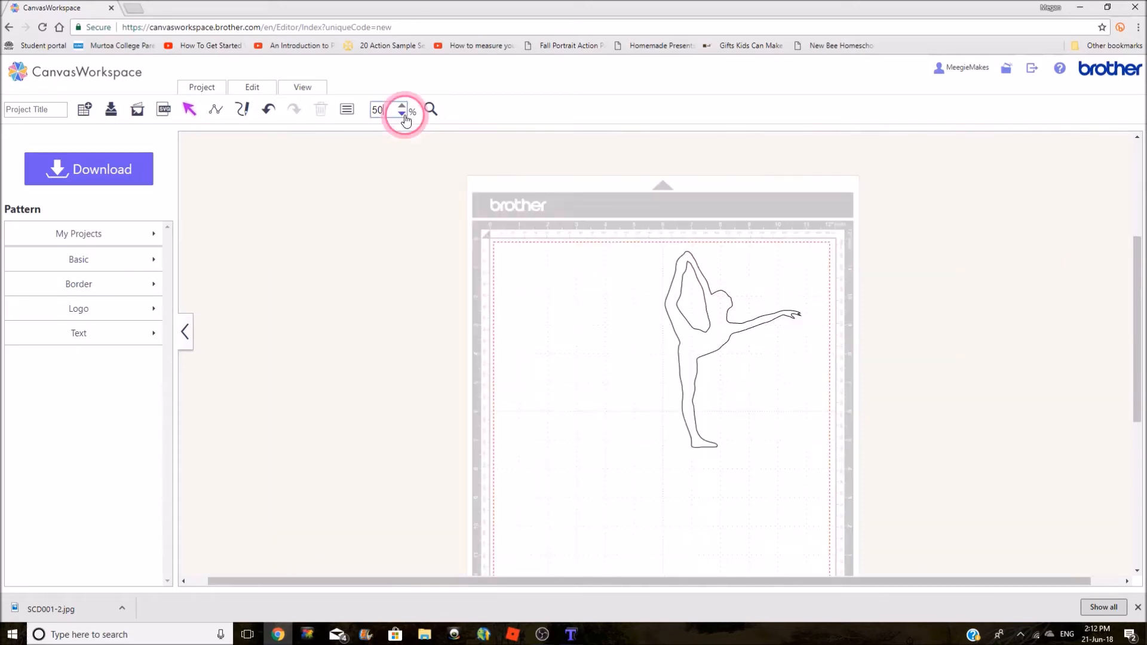
{"action": "left_click_drag", "start_coordinate": [712, 333], "coordinate": [588, 345]}
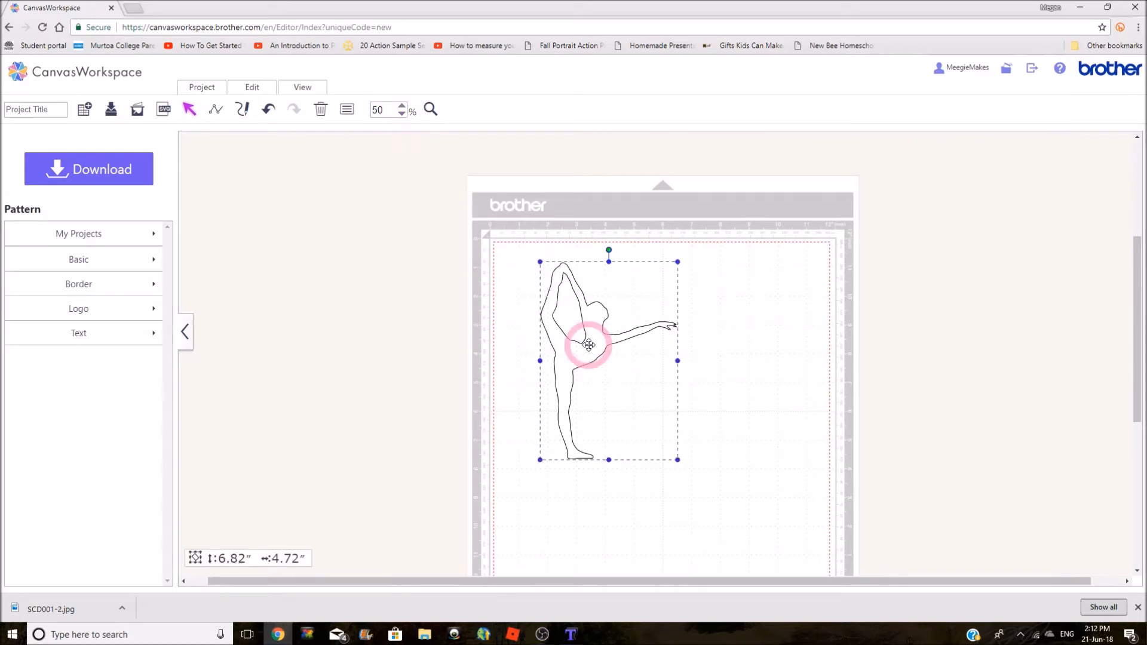
{"action": "left_click", "coordinate": [353, 113]}
{"action": "left_click_drag", "start_coordinate": [395, 182], "coordinate": [382, 182]}
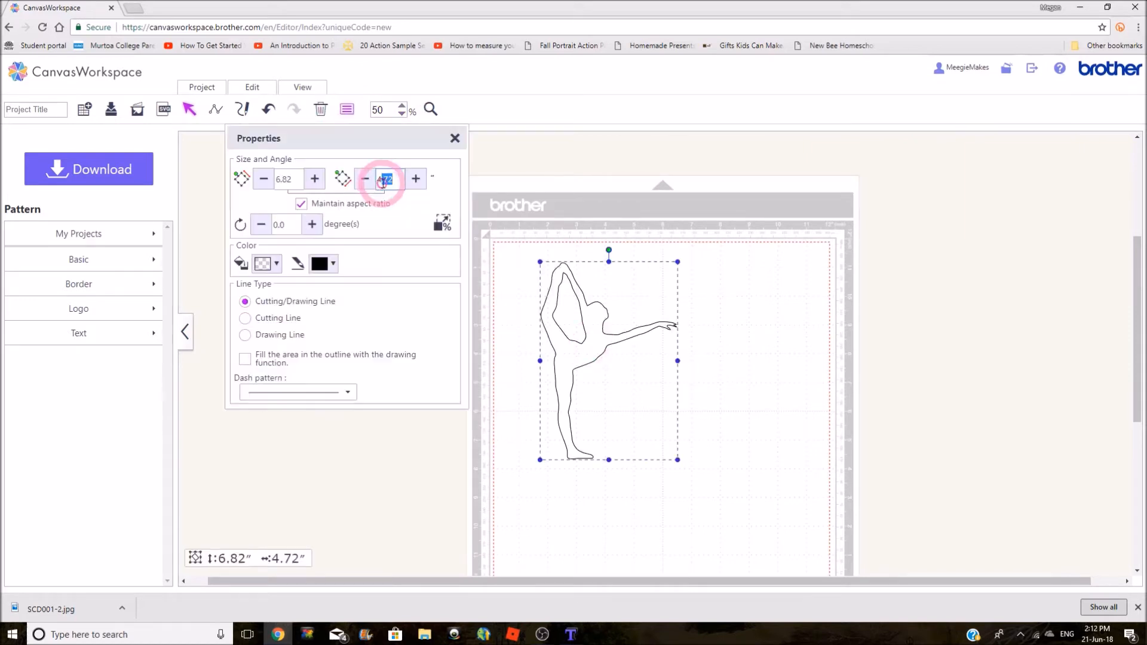
{"action": "key", "text": "BackSpace"}
{"action": "type", "text": "6"}
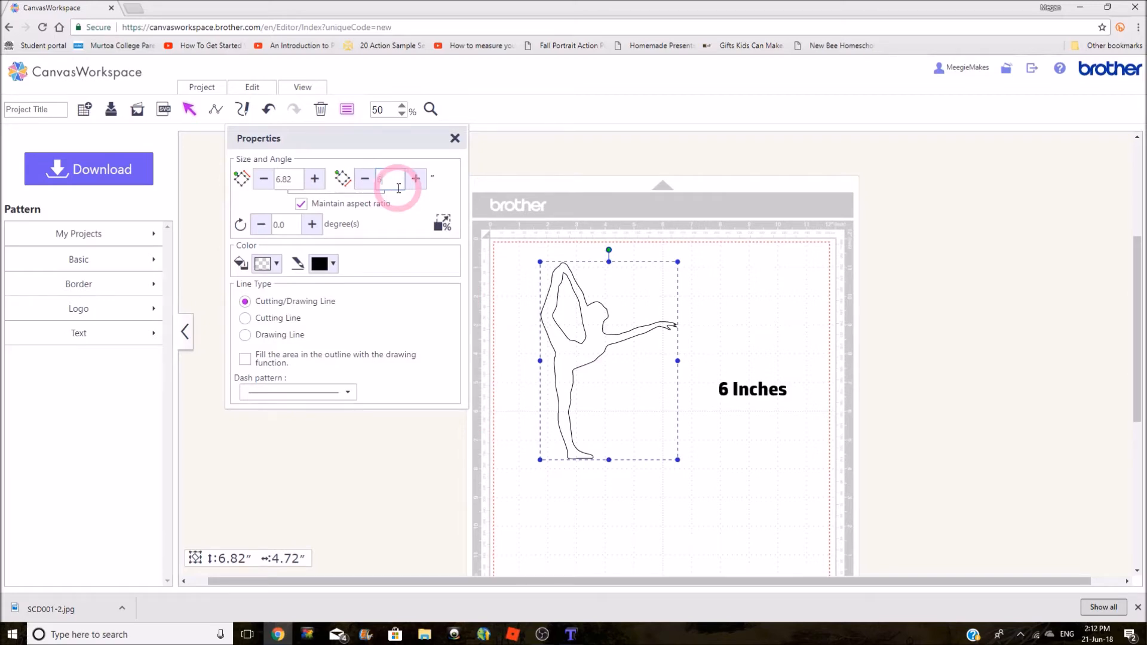
{"action": "key", "text": "Return"}
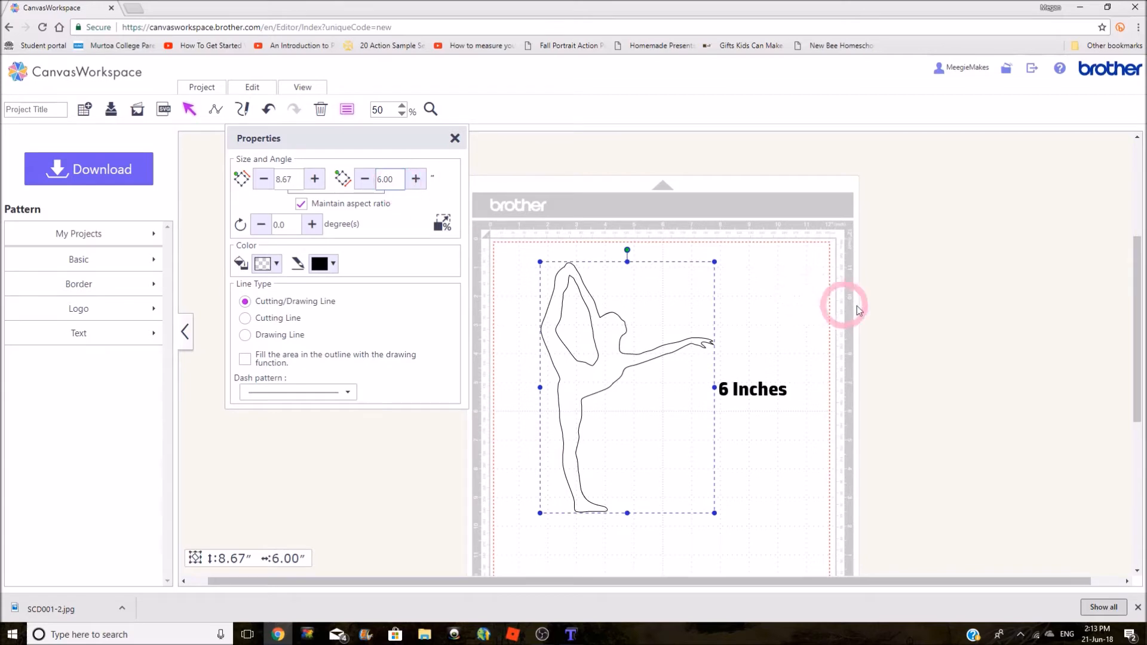
{"action": "left_click", "coordinate": [456, 139]}
- Add a plain square-cornered rectangle from the basic shapes and set its height to 0.75 inches with the aspect ratio unlocked
{"action": "left_click", "coordinate": [120, 268]}
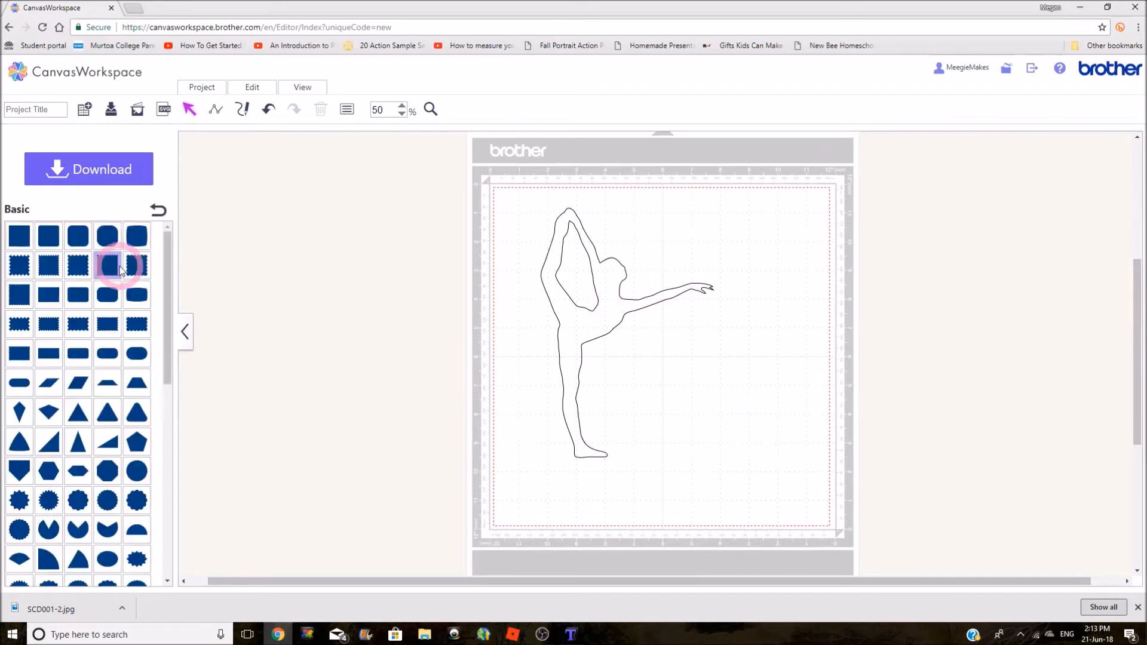
{"action": "left_click", "coordinate": [51, 293]}
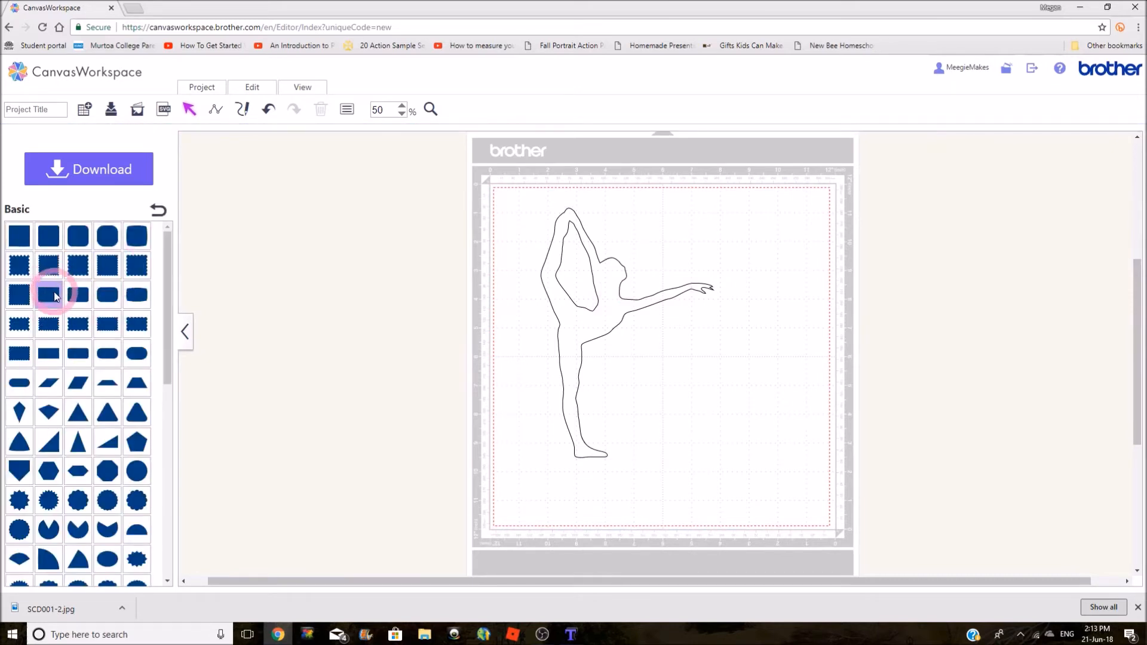
{"action": "left_click", "coordinate": [346, 109]}
{"action": "left_click", "coordinate": [302, 205]}
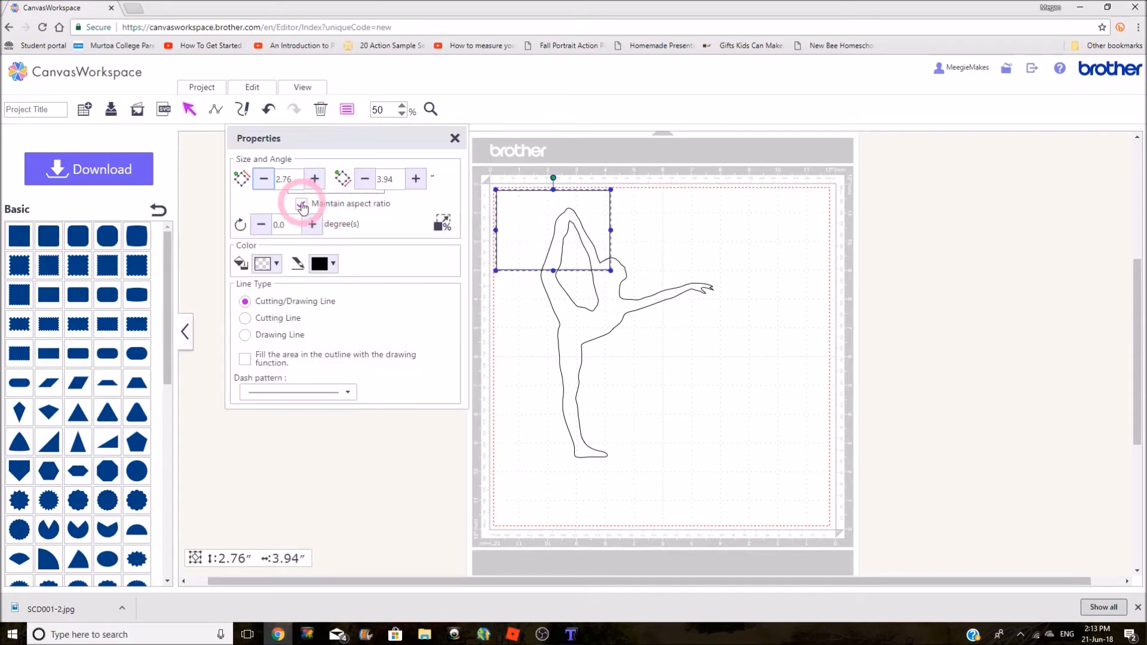
{"action": "left_click", "coordinate": [298, 180]}
{"action": "key", "text": "BackSpace"}
{"action": "key", "text": "BackSpace"}
{"action": "key", "text": "BackSpace"}
{"action": "key", "text": "BackSpace"}
{"action": "type", "text": "5."}
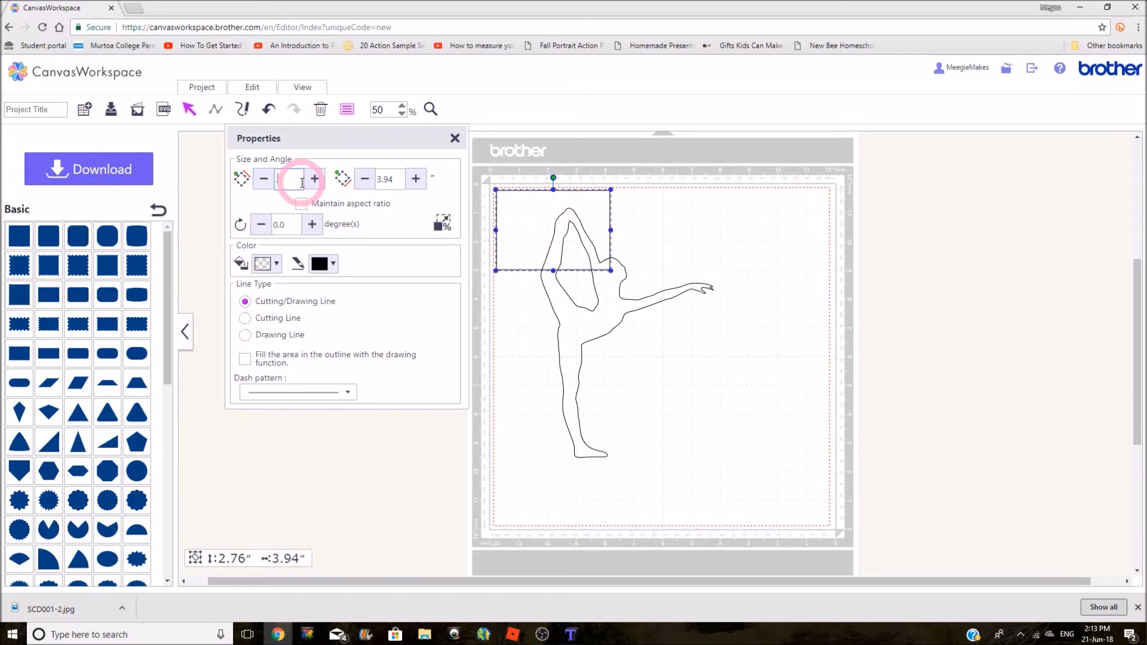
{"action": "type", "text": "75"}
{"action": "key", "text": "Return"}
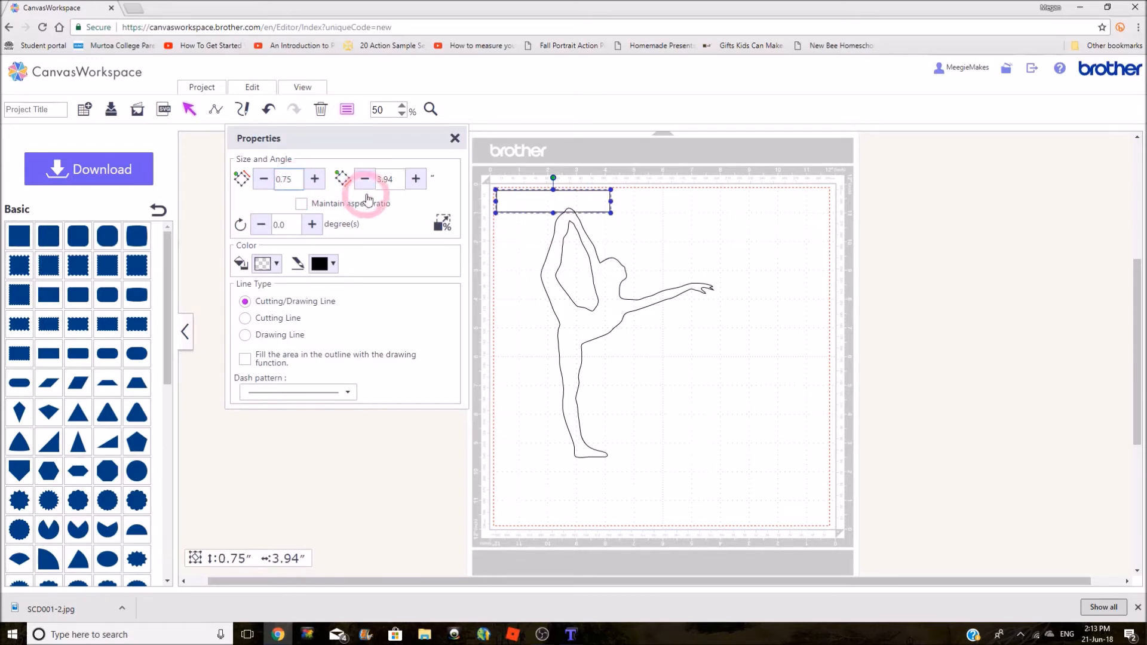
- Set the rectangle's width to 6.5 inches
{"action": "left_click", "coordinate": [399, 180]}
{"action": "key", "text": "BackSpace"}
{"action": "key", "text": "BackSpace"}
{"action": "key", "text": "BackSpace"}
{"action": "key", "text": "BackSpace"}
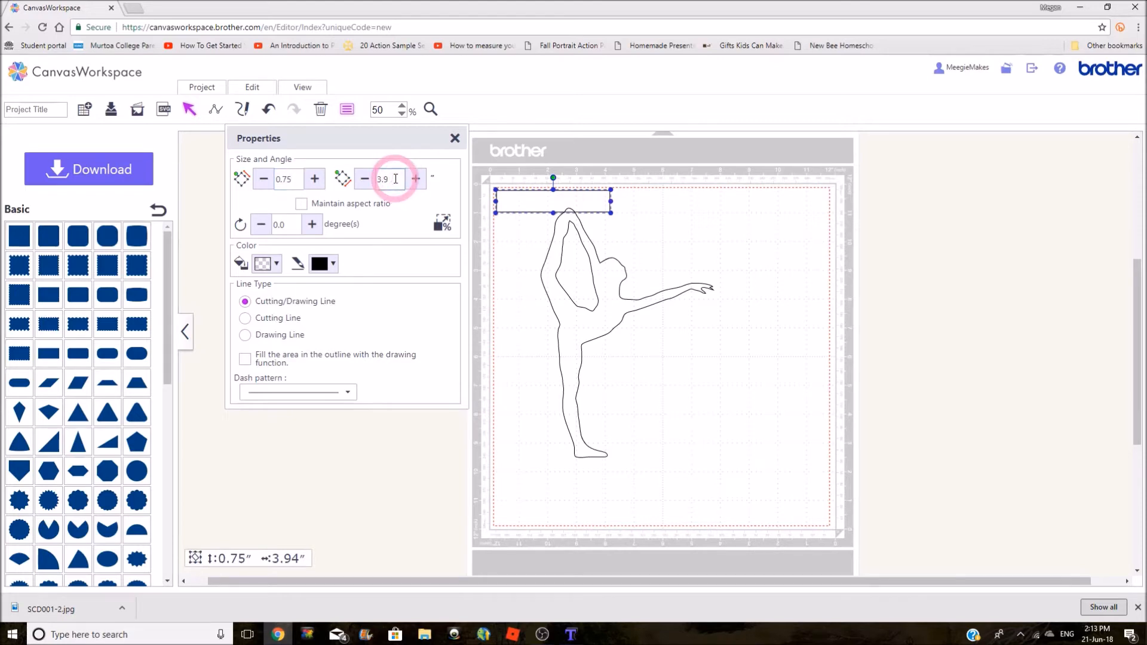
{"action": "type", "text": "6.5"}
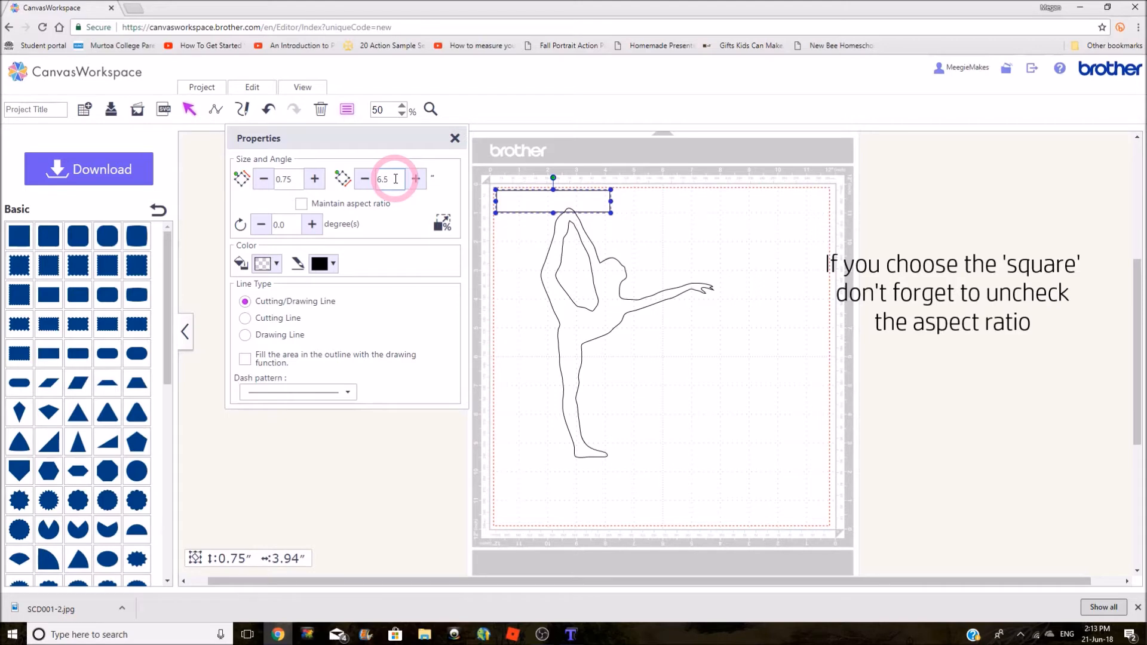
{"action": "key", "text": "Return"}
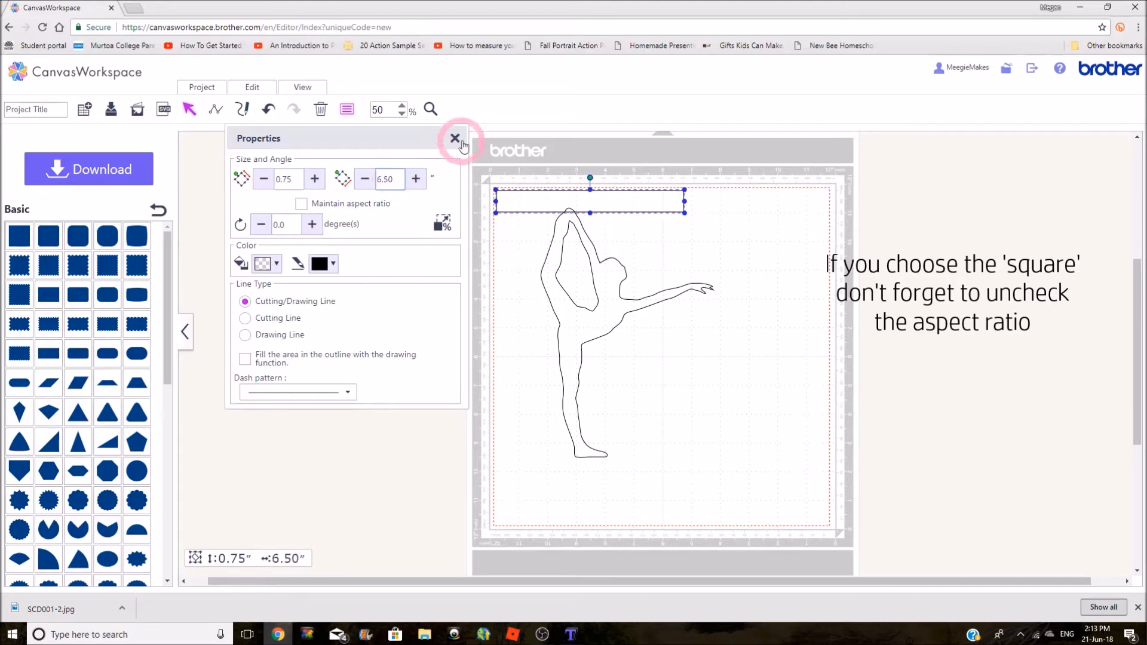
{"action": "left_click", "coordinate": [455, 139]}
{"action": "left_click", "coordinate": [591, 325]}
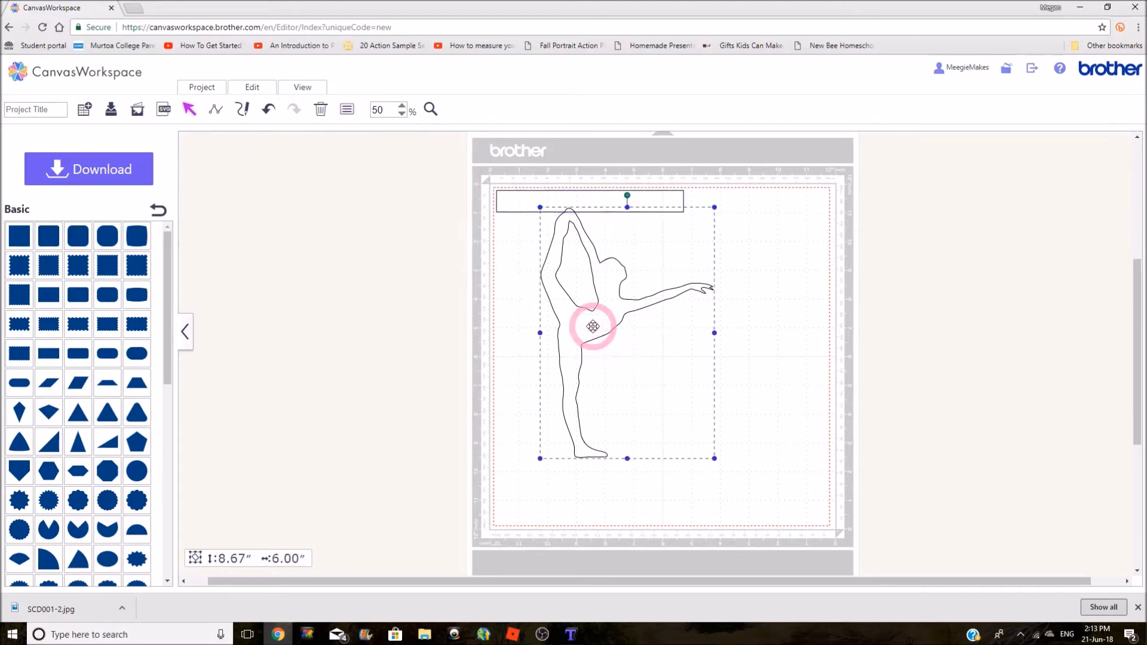
{"action": "left_click", "coordinate": [253, 86]}
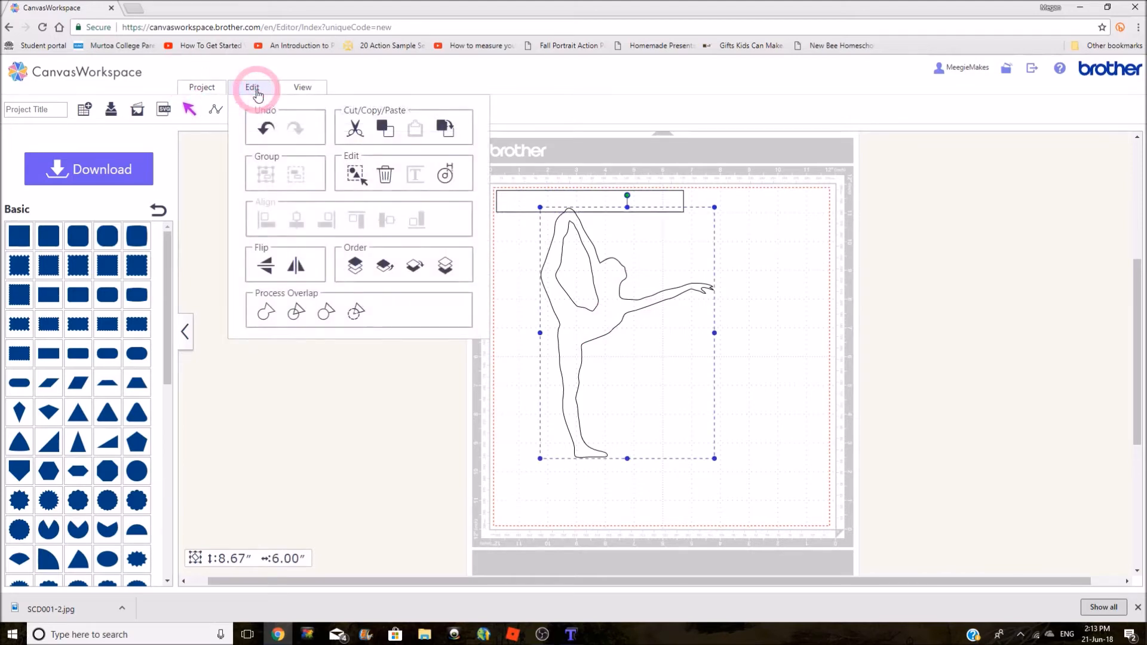
{"action": "left_click", "coordinate": [686, 400]}
- Fill the gymnast figure with bright pink
{"action": "left_click", "coordinate": [615, 325]}
{"action": "left_click", "coordinate": [347, 109]}
{"action": "left_click", "coordinate": [283, 263]}
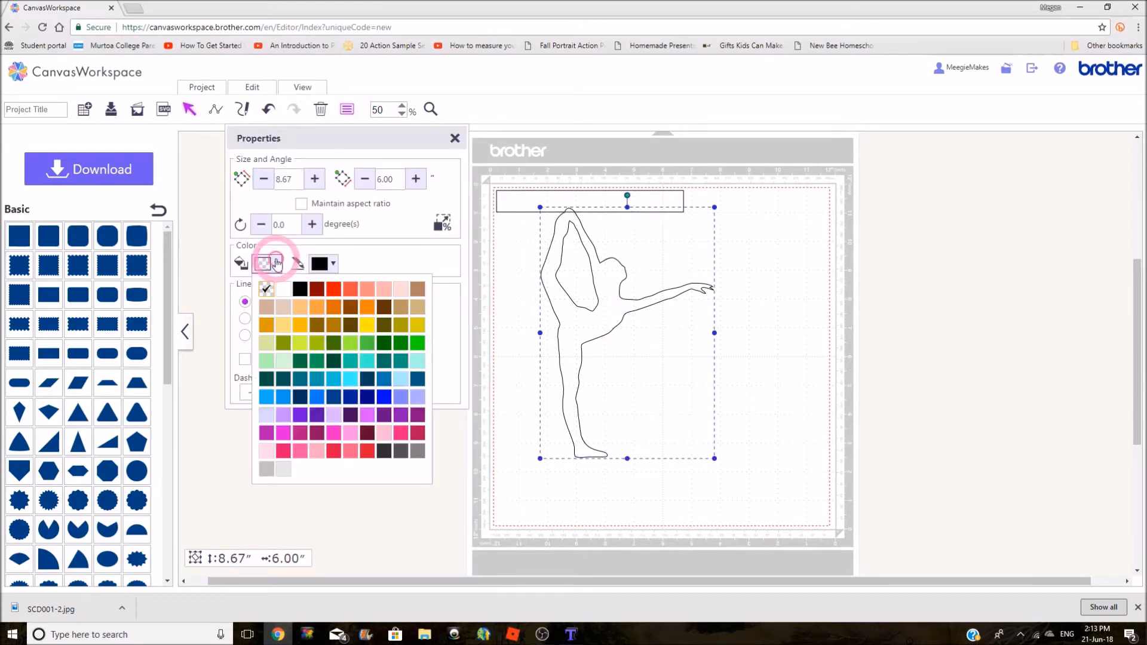
{"action": "left_click", "coordinate": [283, 450]}
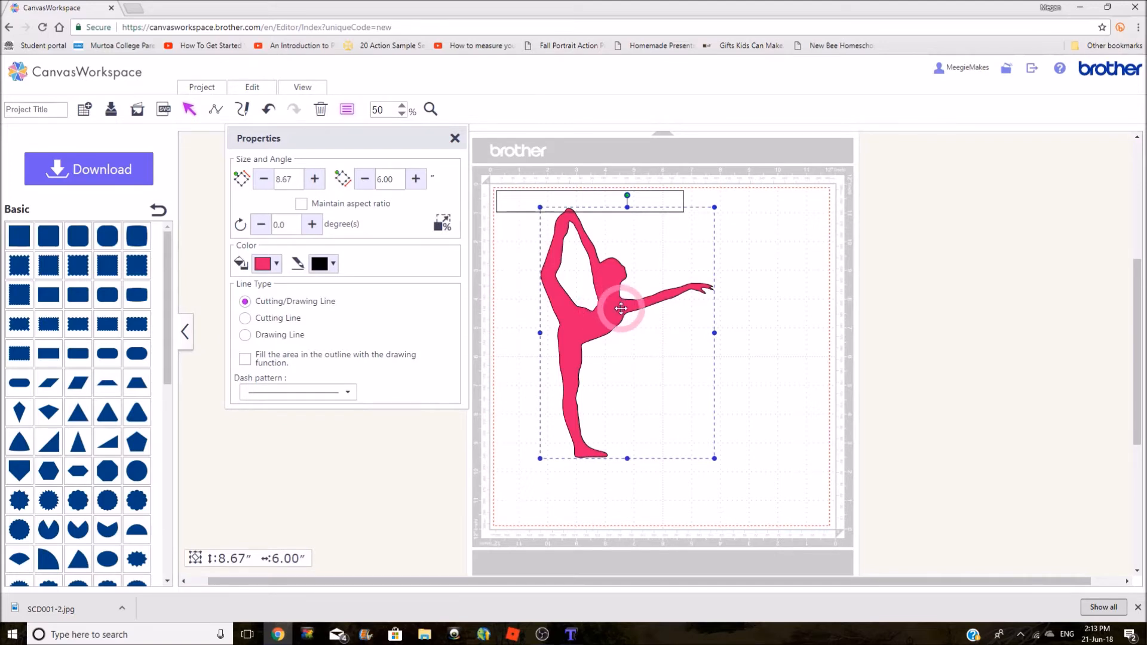
- Fill the 0.75 by 6.5 inch rectangle with dark green
{"action": "left_click", "coordinate": [270, 264]}
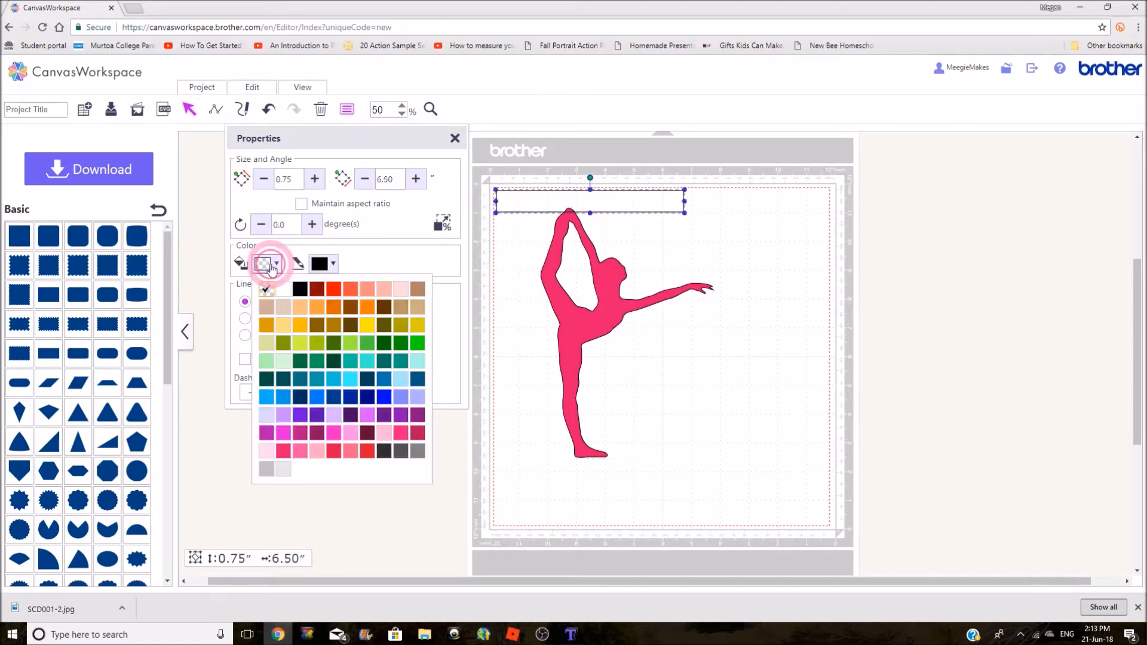
{"action": "left_click", "coordinate": [299, 357]}
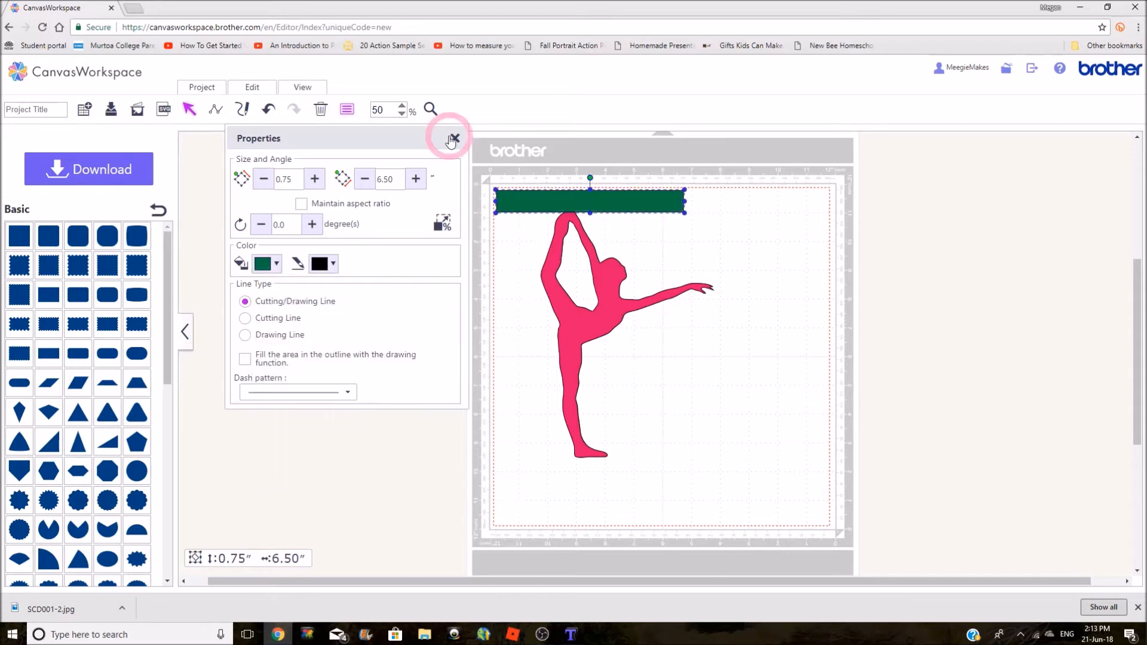
{"action": "left_click", "coordinate": [453, 139]}
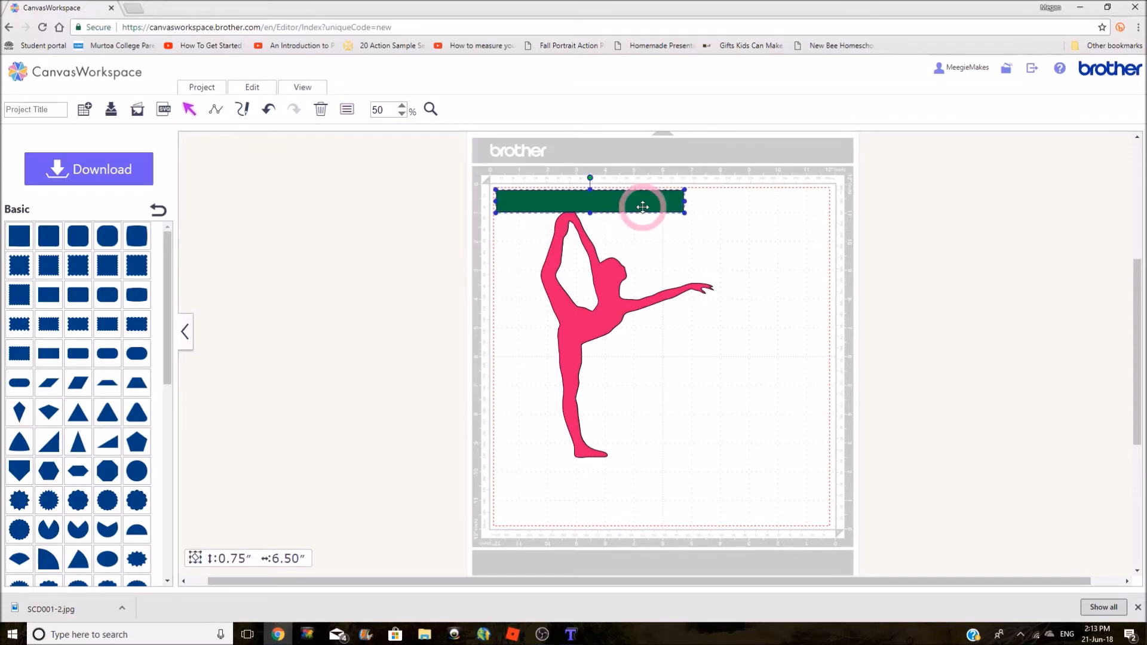
- Move the green bar down across the gymnast's standing leg just below the torso, extending it toward the outstretched arm side
{"action": "left_click_drag", "start_coordinate": [642, 207], "coordinate": [643, 359]}
{"action": "left_click", "coordinate": [586, 341]}
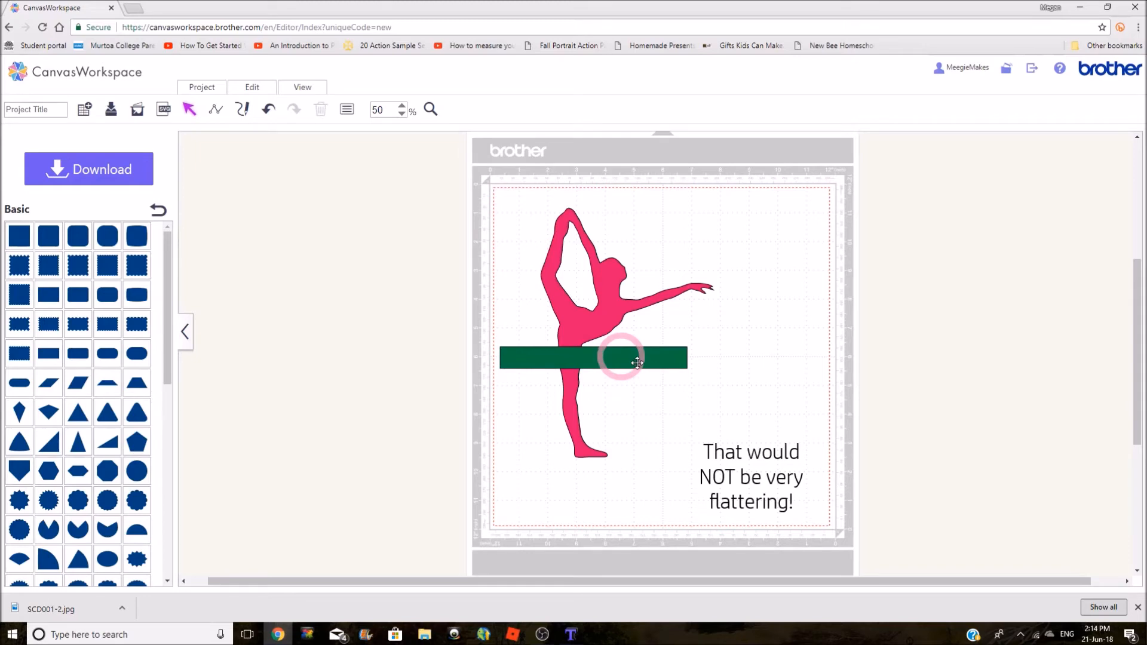
{"action": "left_click", "coordinate": [403, 106]}
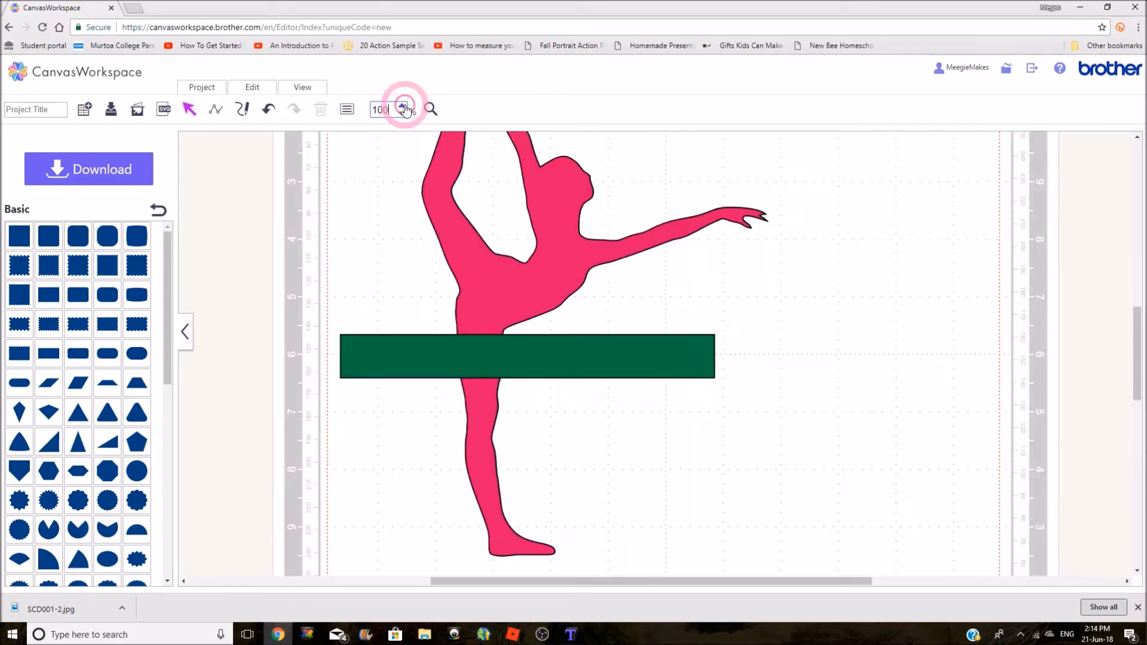
{"action": "left_click", "coordinate": [1136, 341]}
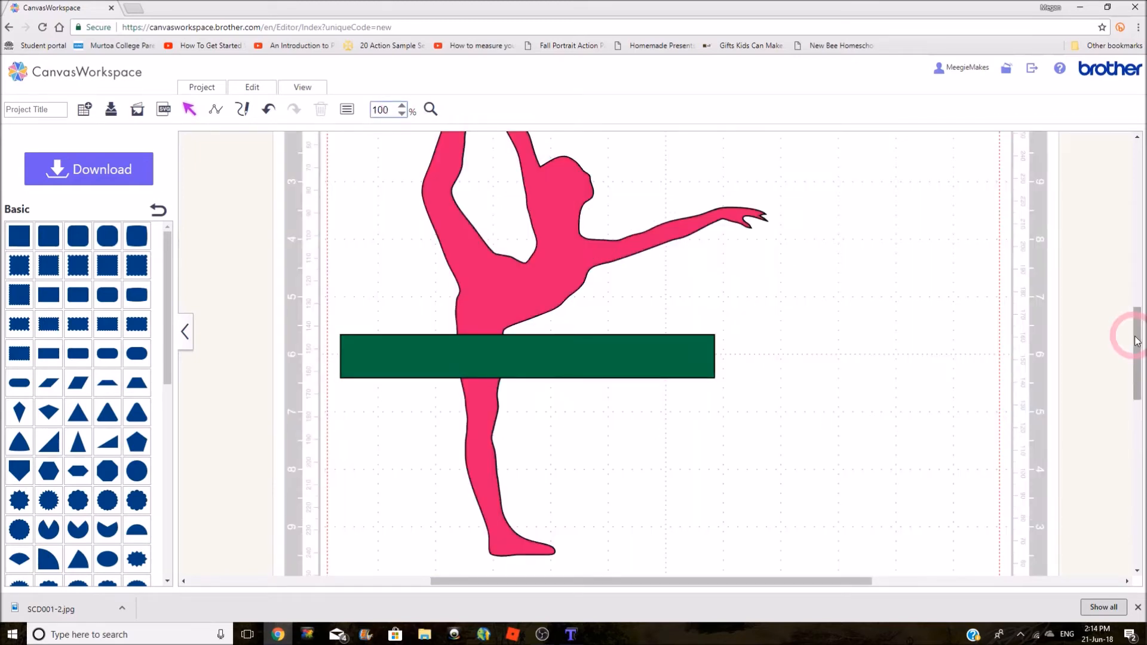
{"action": "left_click_drag", "start_coordinate": [1137, 341], "coordinate": [1137, 332]}
{"action": "left_click", "coordinate": [420, 395]}
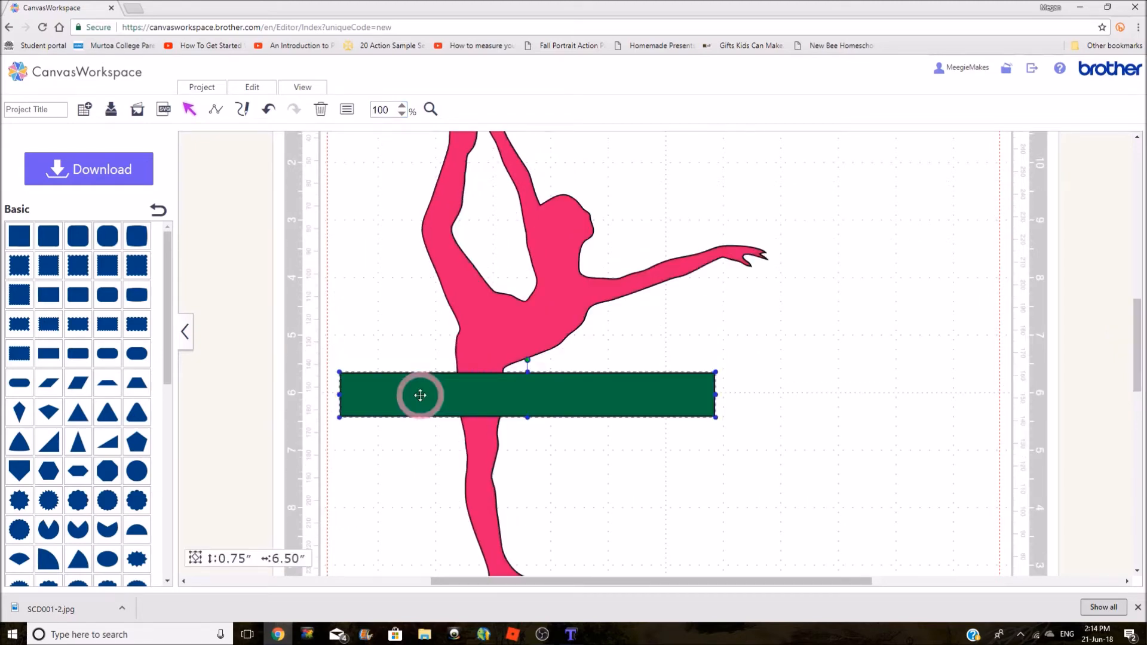
{"action": "left_click_drag", "start_coordinate": [420, 395], "coordinate": [482, 394]}
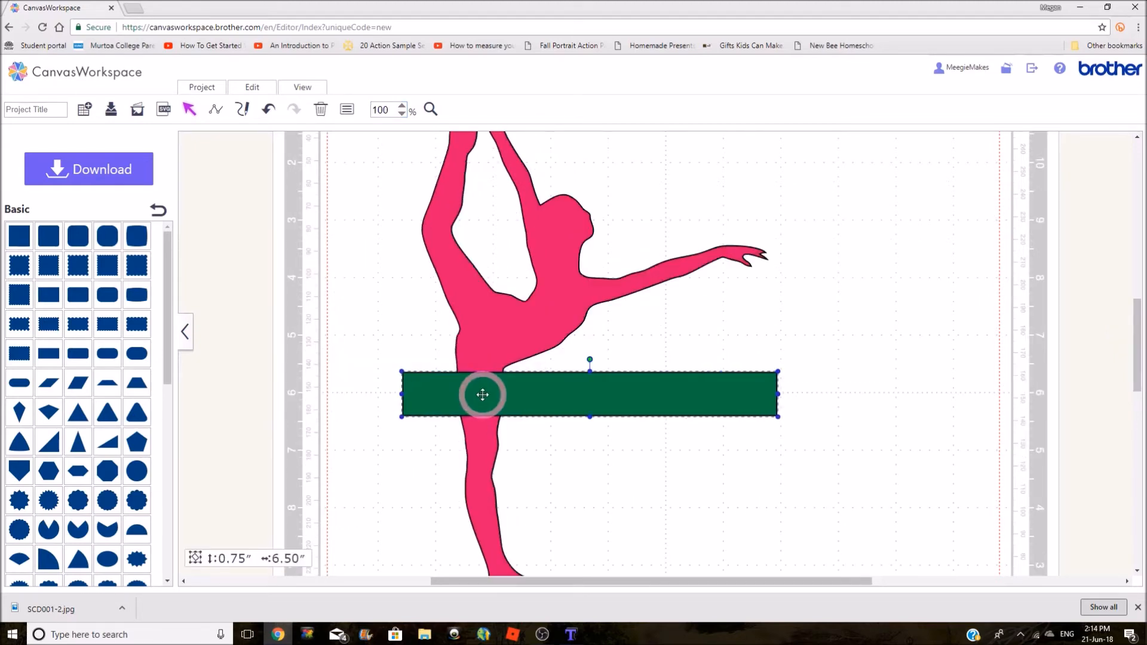
- Nudge the gymnast and the bar so the bar's right end lines up with the fingertips of the outstretched hand
{"action": "left_click_drag", "start_coordinate": [498, 336], "coordinate": [508, 336]}
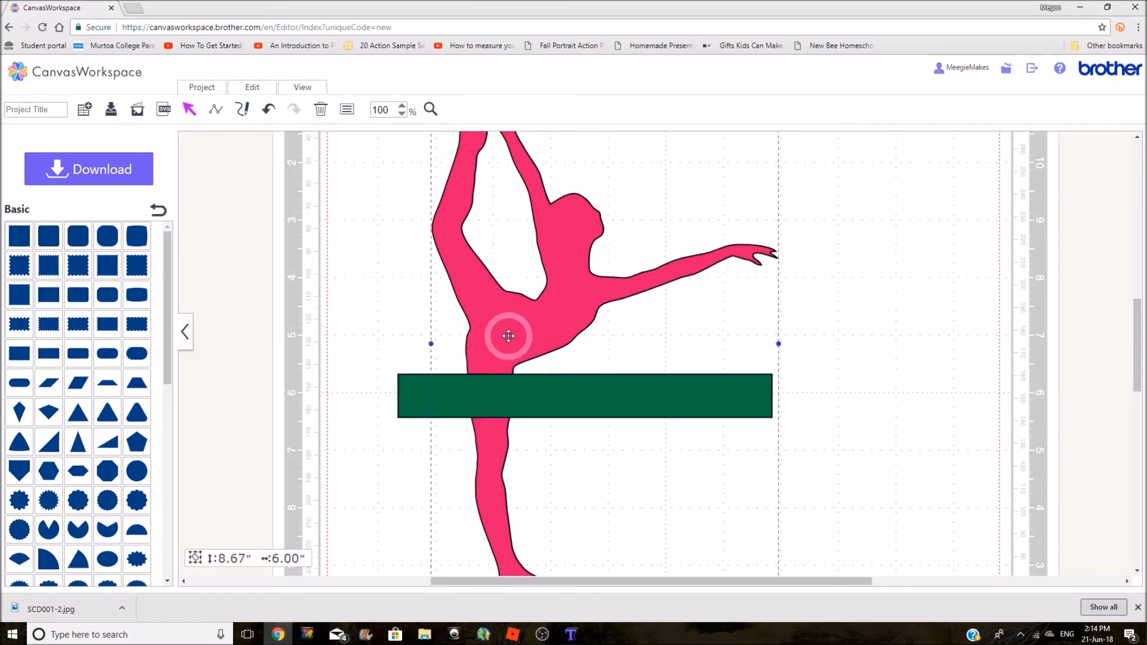
{"action": "left_click_drag", "start_coordinate": [502, 398], "coordinate": [510, 394]}
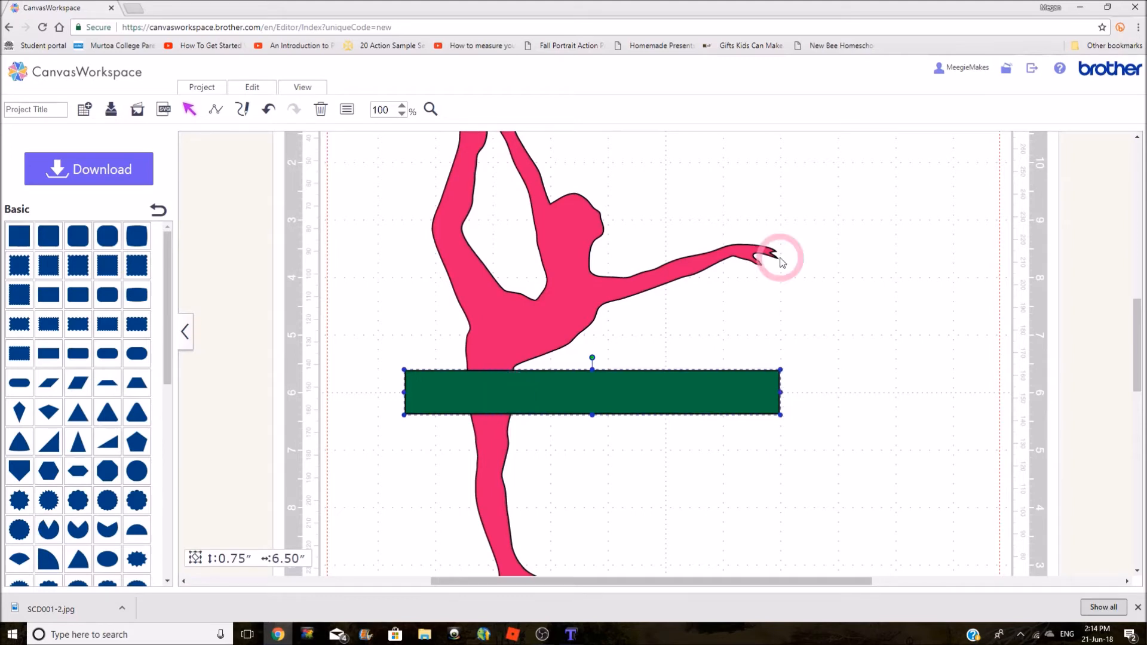
{"action": "left_click_drag", "start_coordinate": [772, 396], "coordinate": [770, 396]}
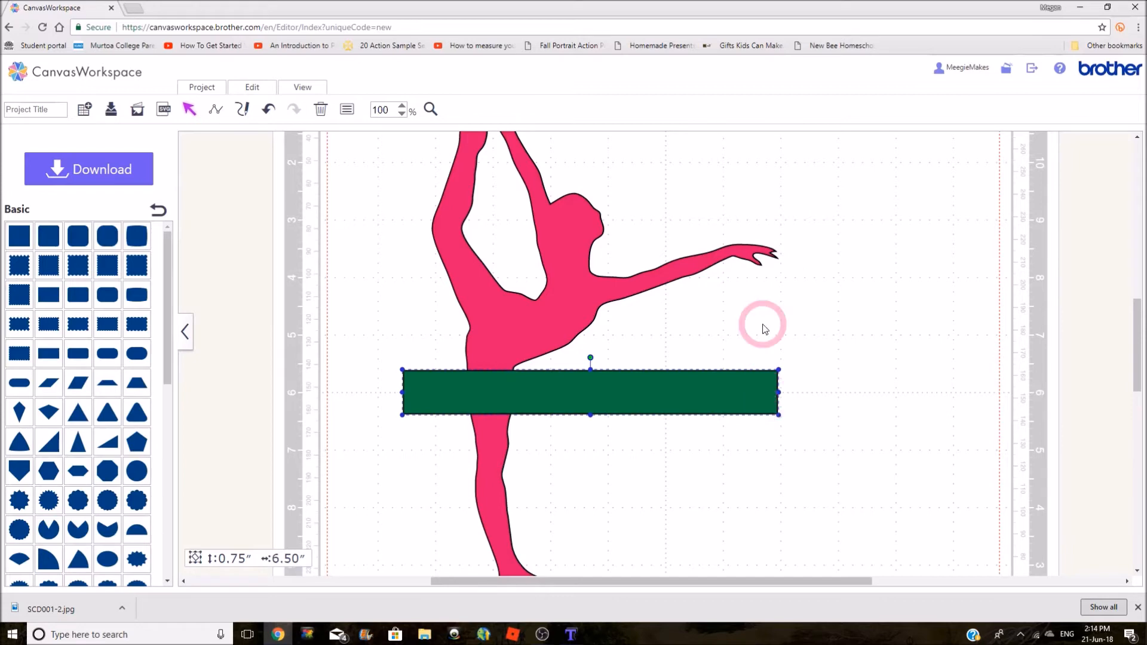
- Select both the gymnast and the green bar and align their centres horizontally
{"action": "left_click", "coordinate": [763, 326]}
{"action": "left_click", "coordinate": [570, 366]}
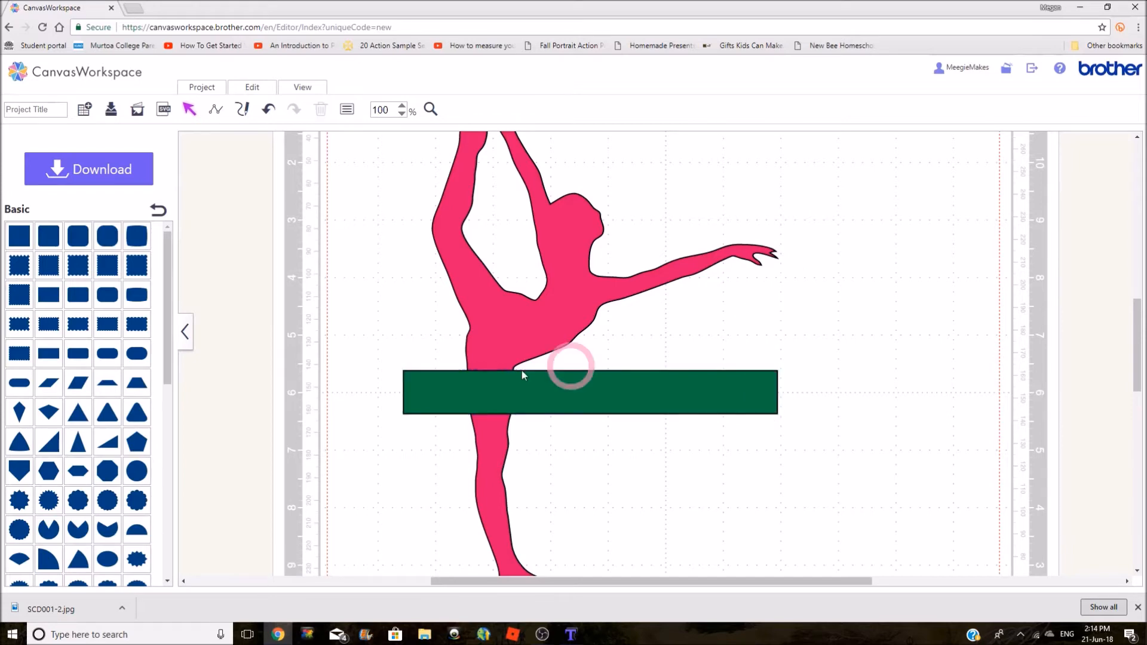
{"action": "left_click", "coordinate": [532, 432]}
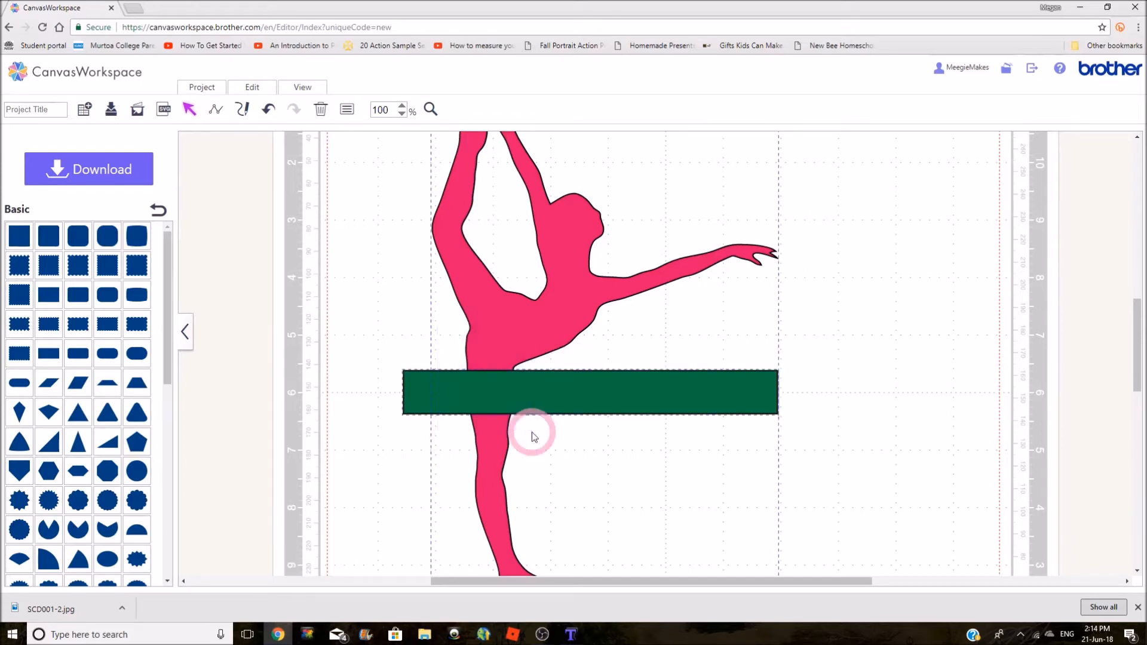
{"action": "left_click", "coordinate": [253, 88]}
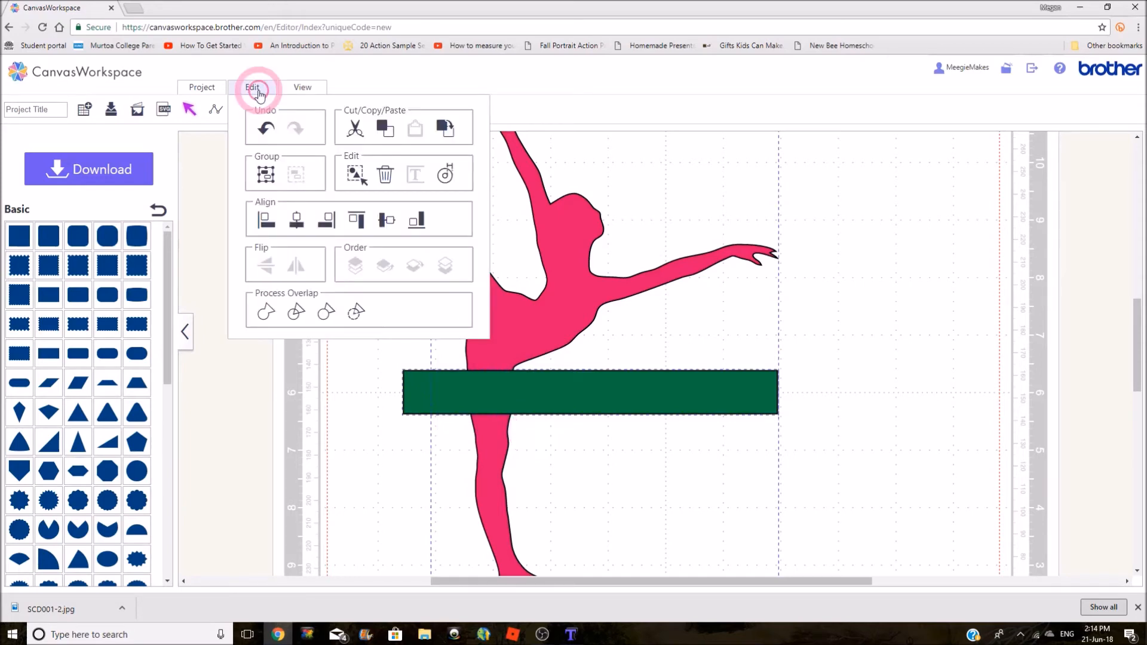
{"action": "left_click", "coordinate": [300, 223]}
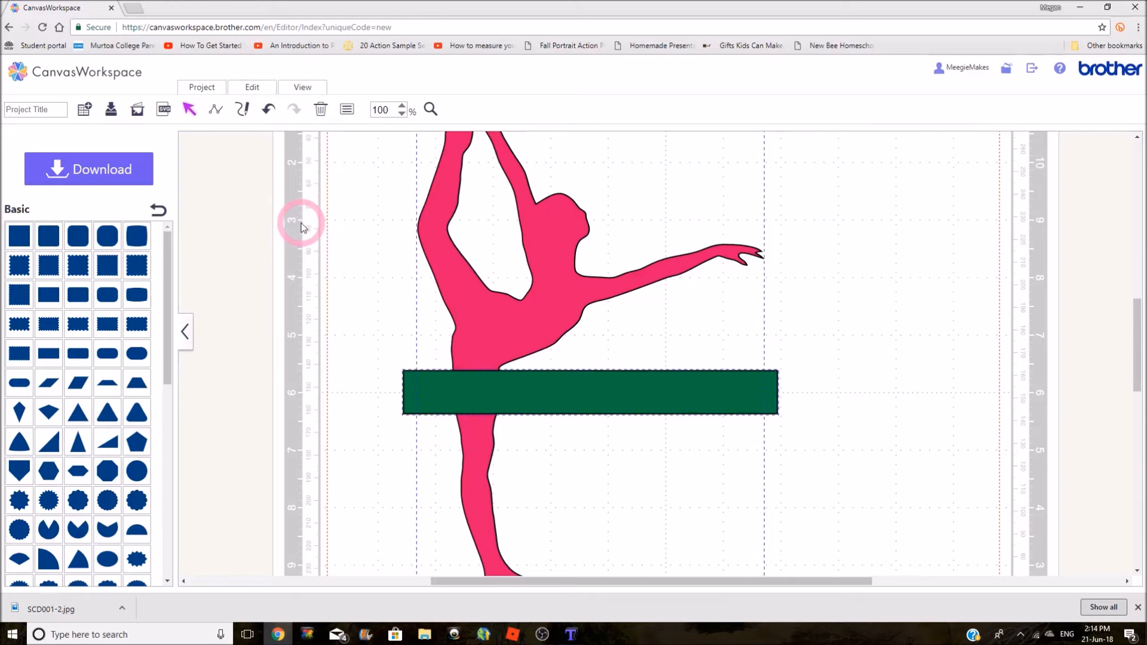
{"action": "left_click", "coordinate": [855, 414]}
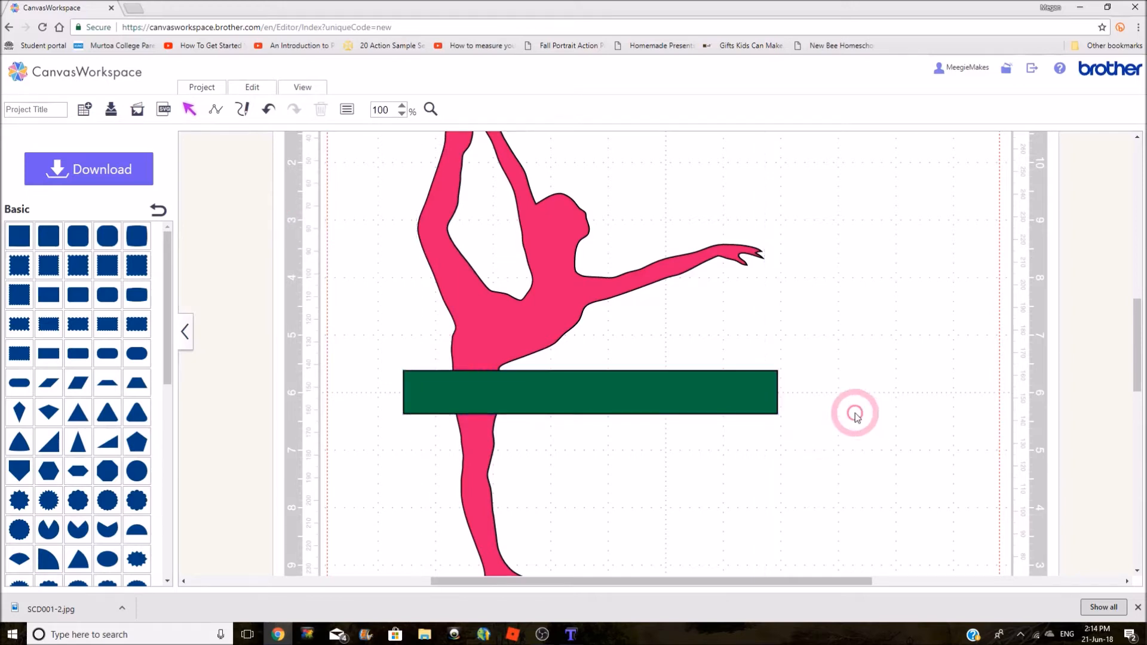
- Apply Remove Overlapped to the gymnast and bar together, and move the bar clear of the figure, beside the foot
{"action": "left_click", "coordinate": [407, 110]}
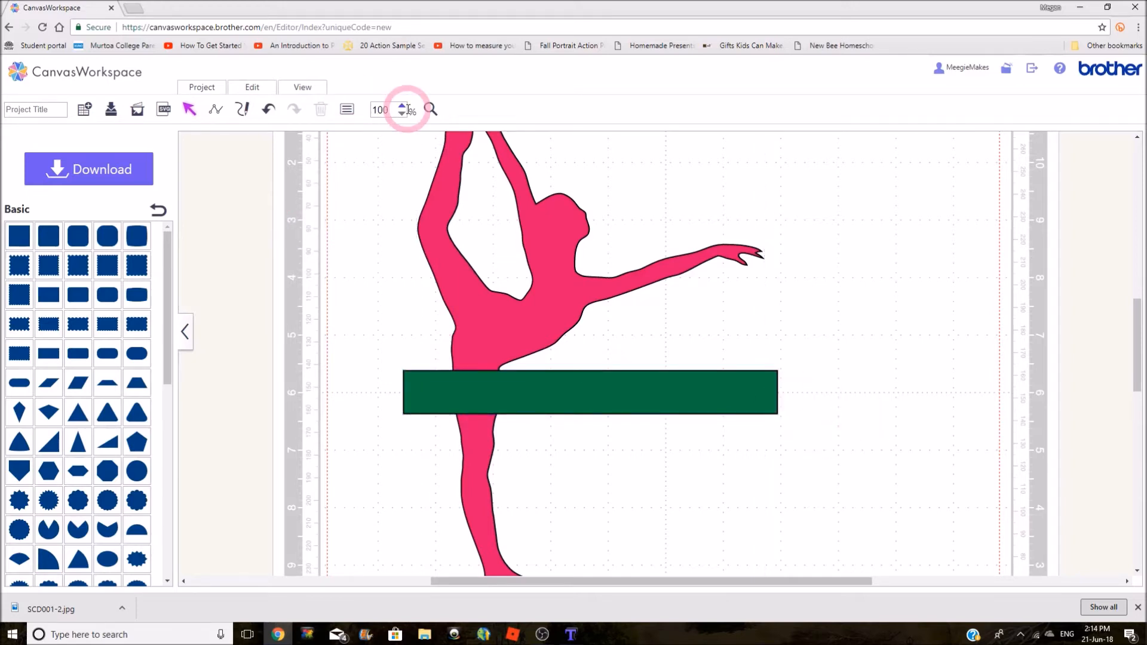
{"action": "left_click", "coordinate": [754, 367]}
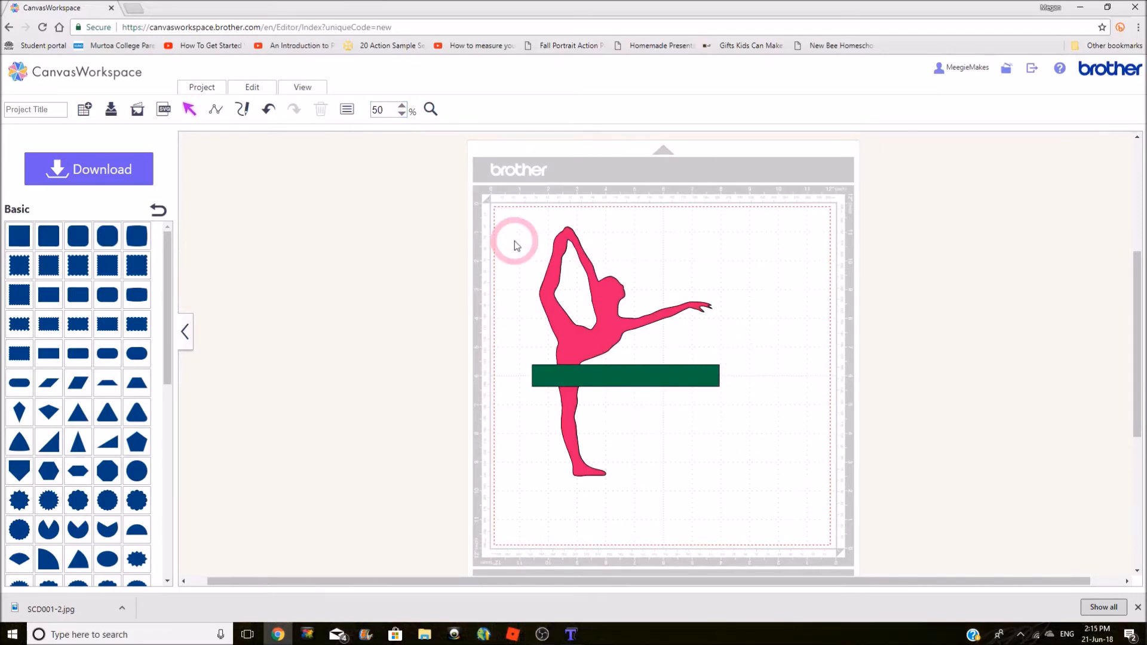
{"action": "left_click_drag", "start_coordinate": [514, 241], "coordinate": [637, 469]}
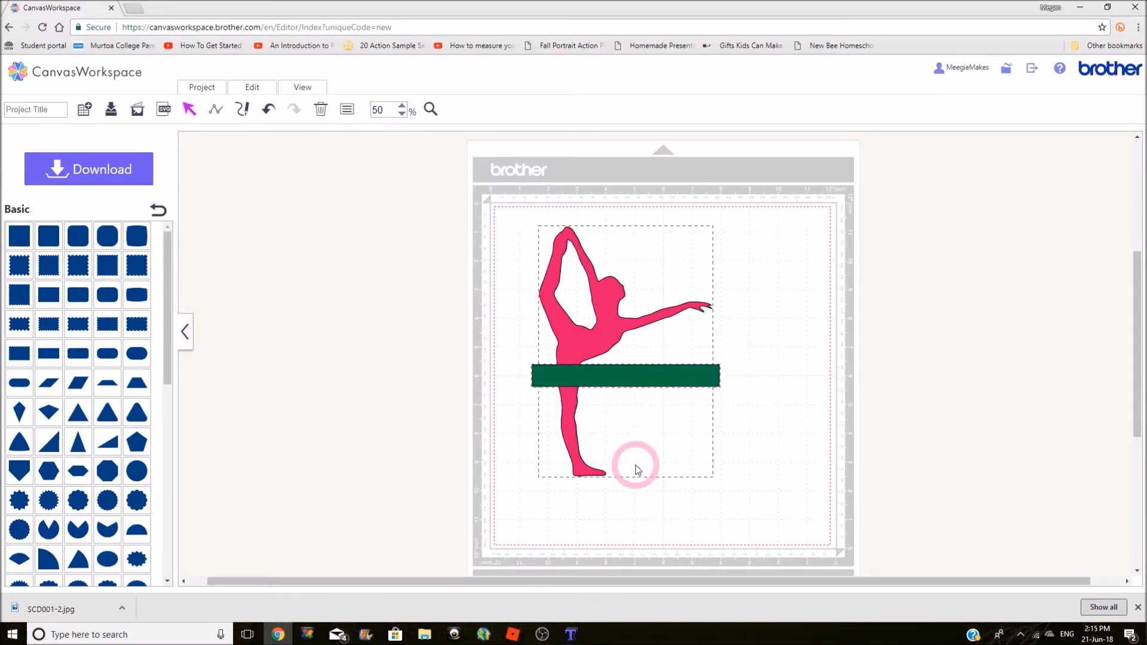
{"action": "left_click", "coordinate": [255, 88]}
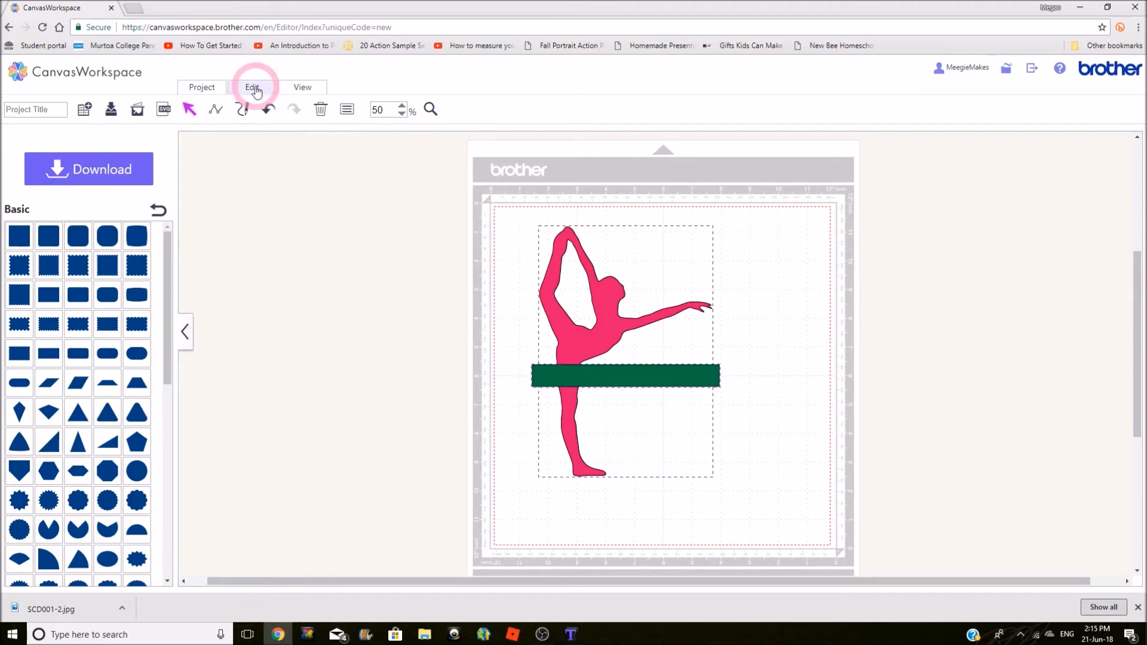
{"action": "left_click", "coordinate": [255, 88]}
{"action": "left_click", "coordinate": [323, 315]}
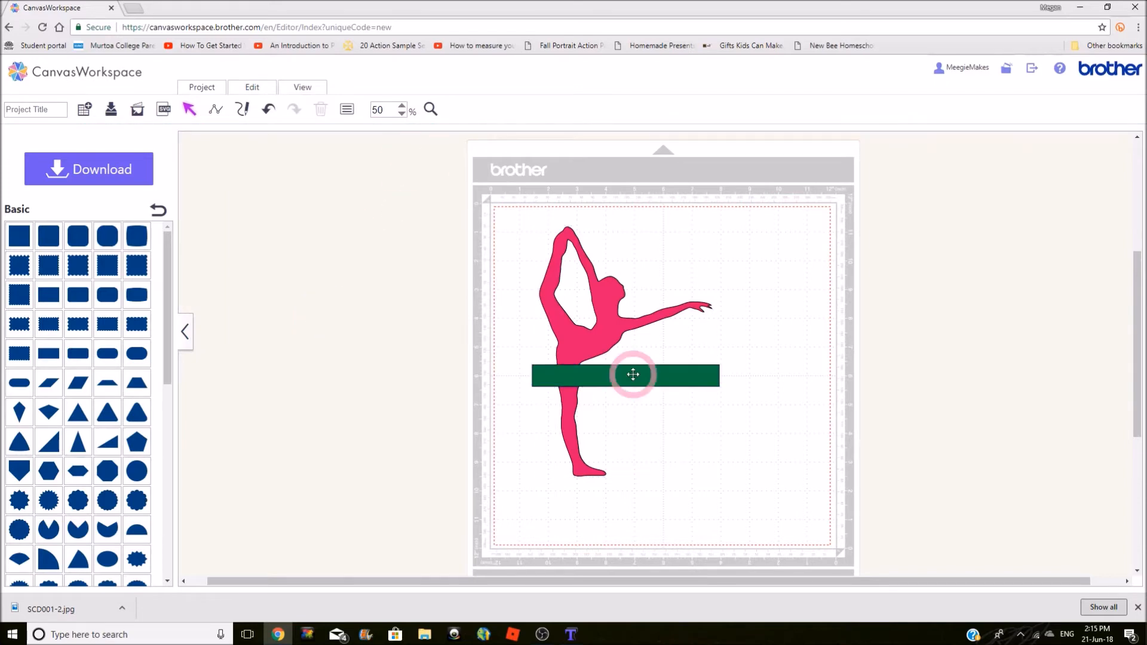
{"action": "left_click_drag", "start_coordinate": [633, 374], "coordinate": [720, 459]}
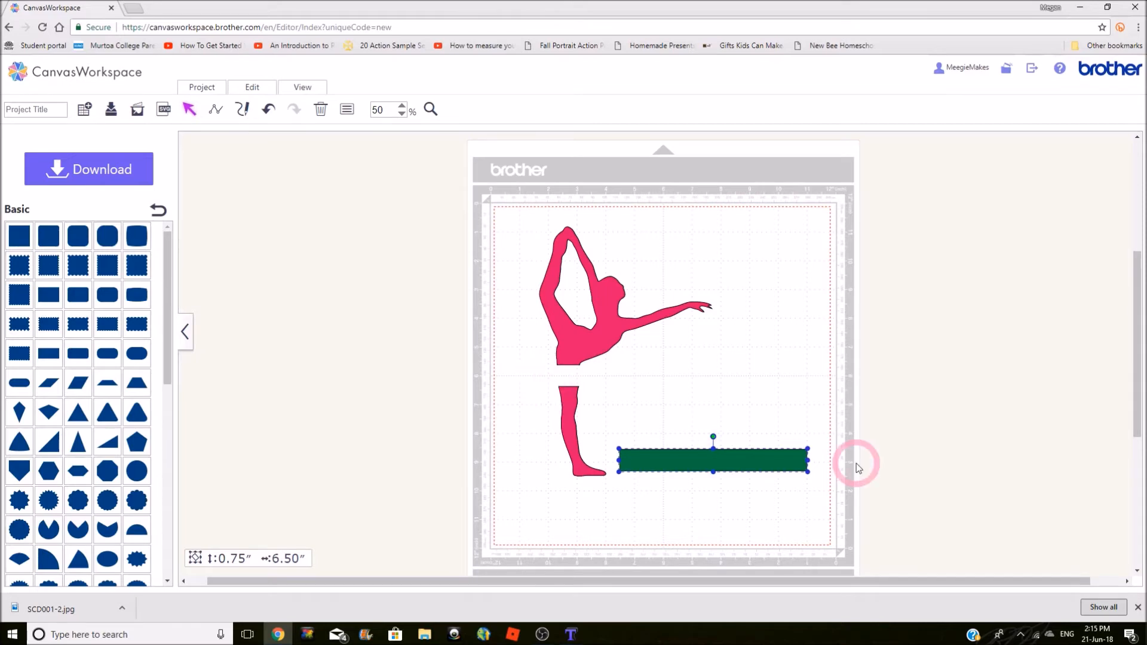
- Divide the cut gymnast into separate torso and leg pieces, and move them apart vertically to widen the gap
{"action": "left_click", "coordinate": [607, 306]}
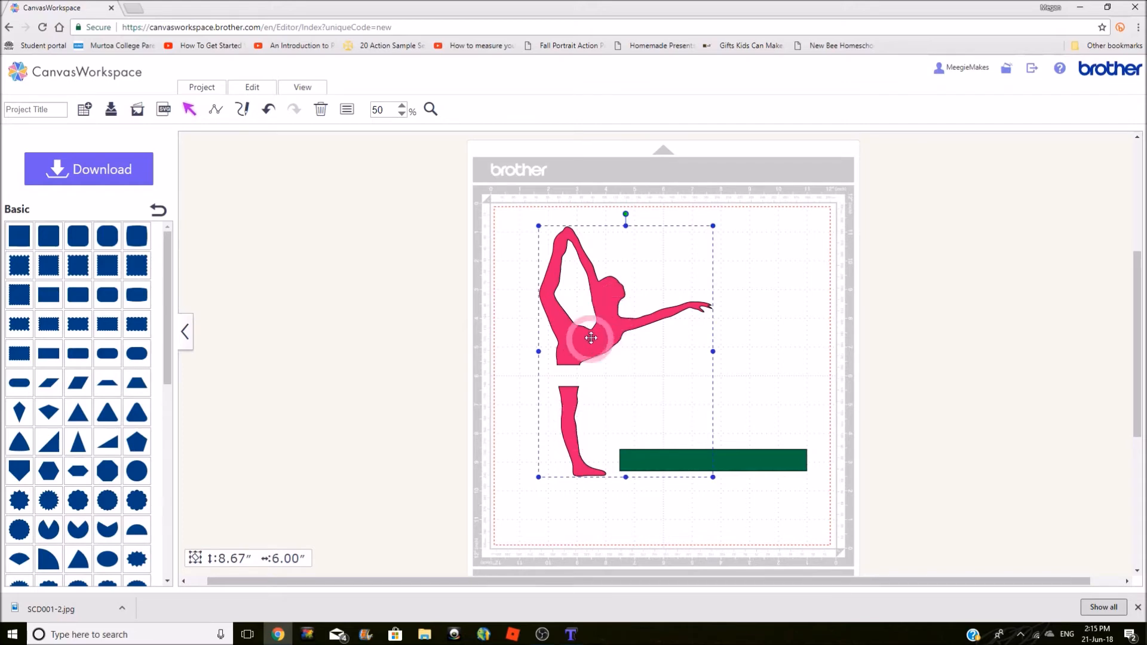
{"action": "left_click", "coordinate": [256, 90]}
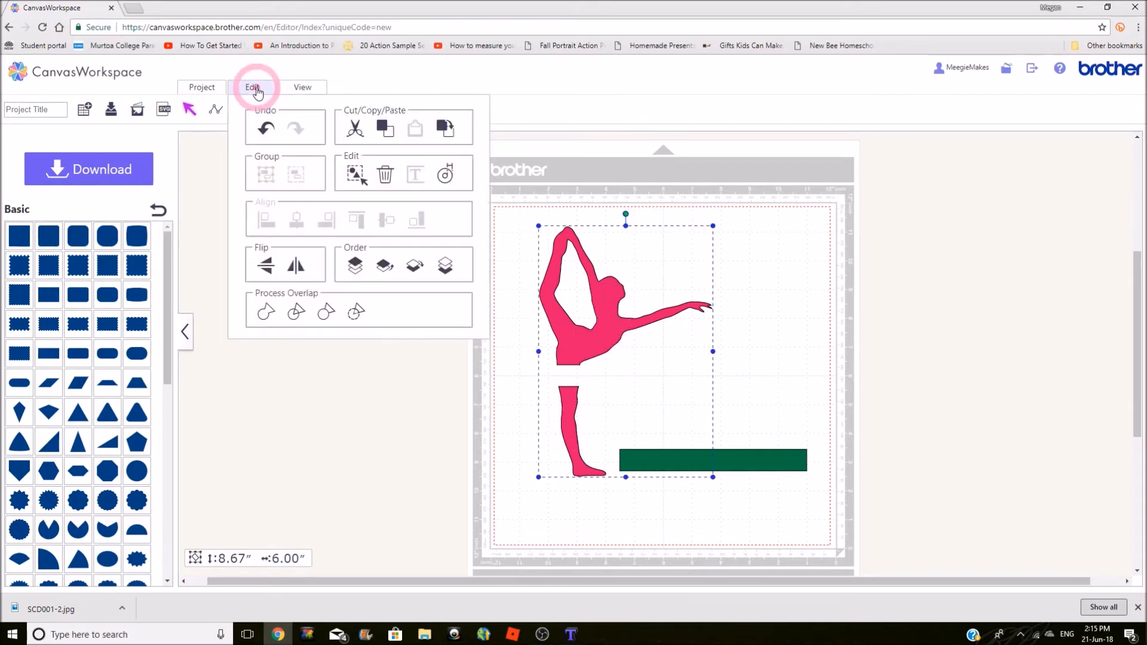
{"action": "left_click", "coordinate": [298, 315]}
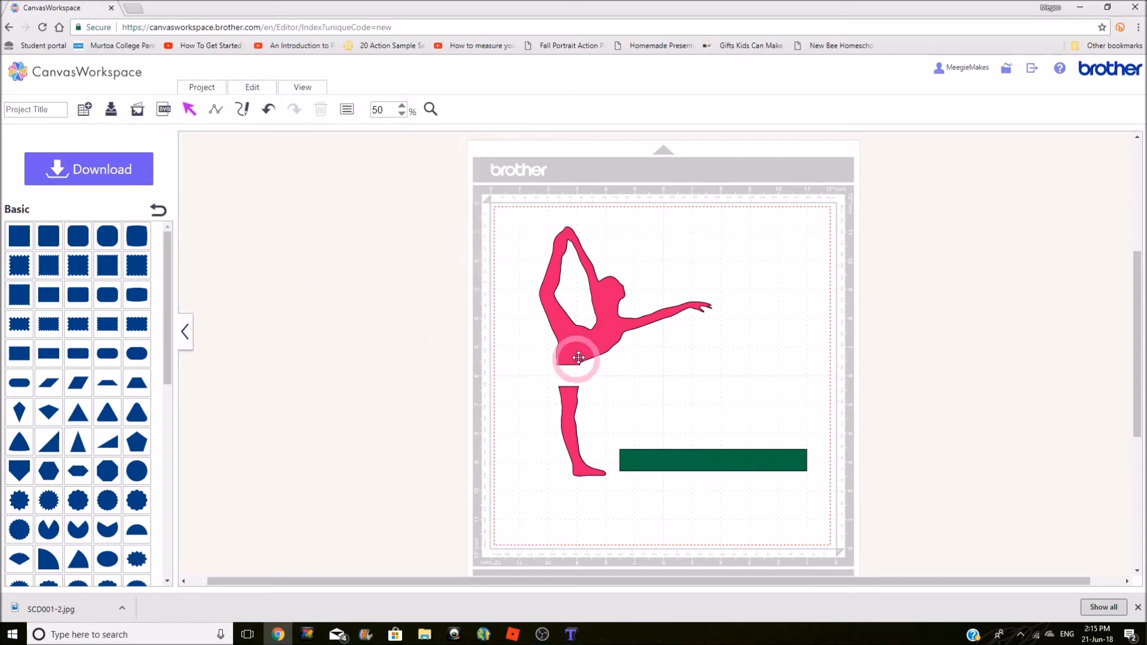
{"action": "left_click", "coordinate": [590, 343]}
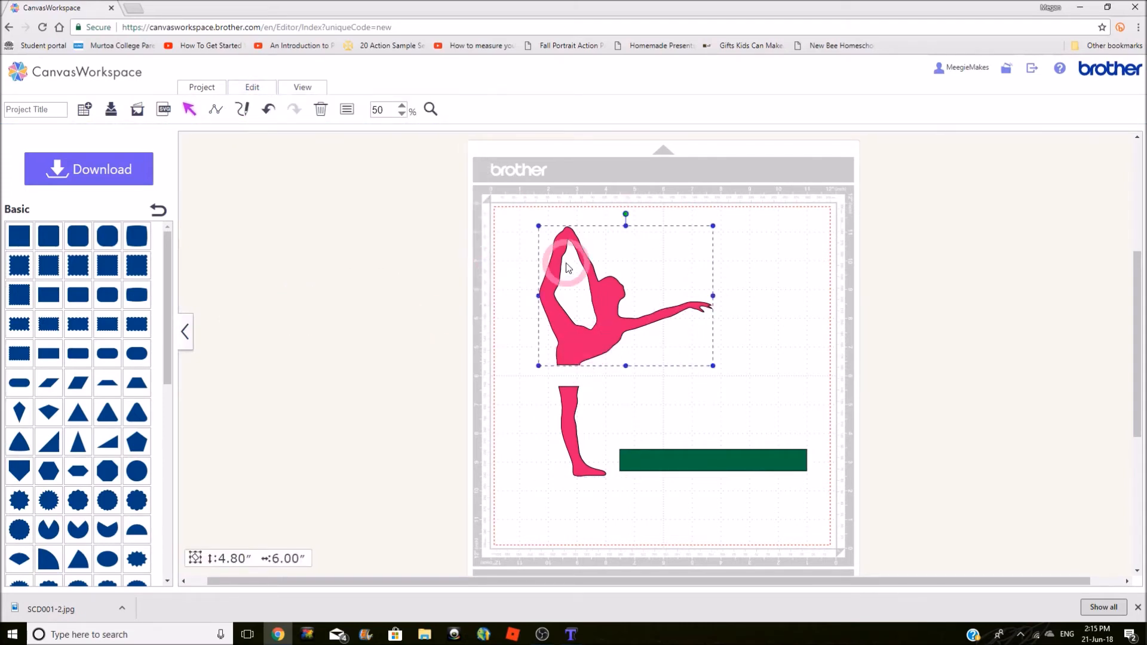
{"action": "left_click", "coordinate": [568, 409]}
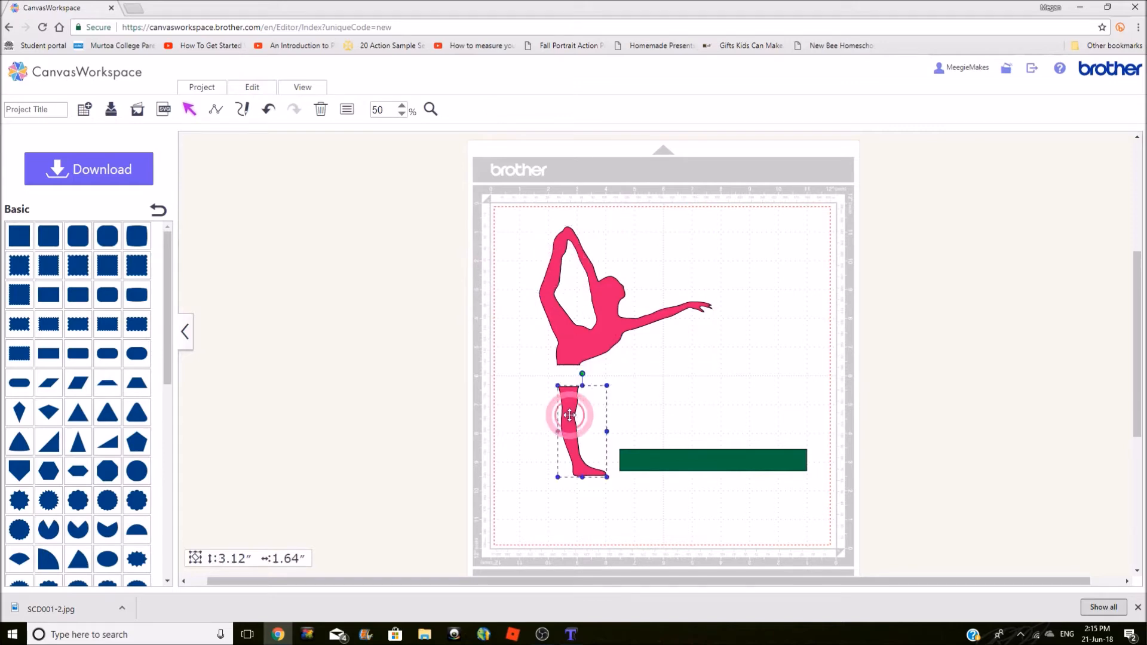
- Duplicate the green bar and move the copy above the original
{"action": "left_click", "coordinate": [715, 460]}
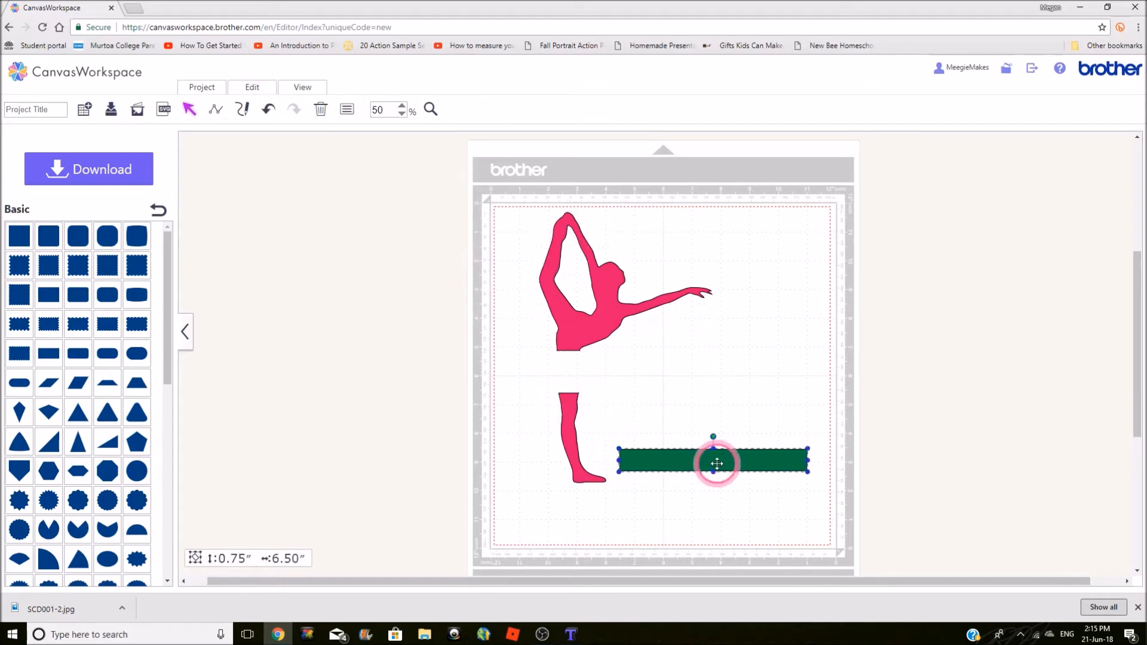
{"action": "right_click", "coordinate": [714, 458]}
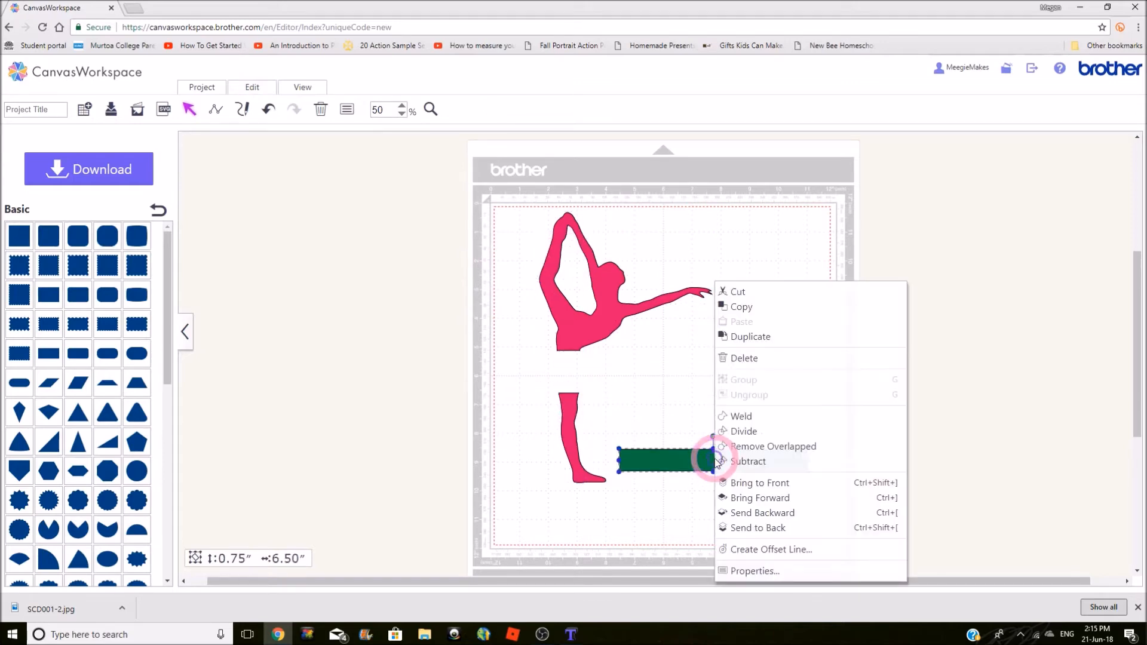
{"action": "left_click", "coordinate": [765, 339]}
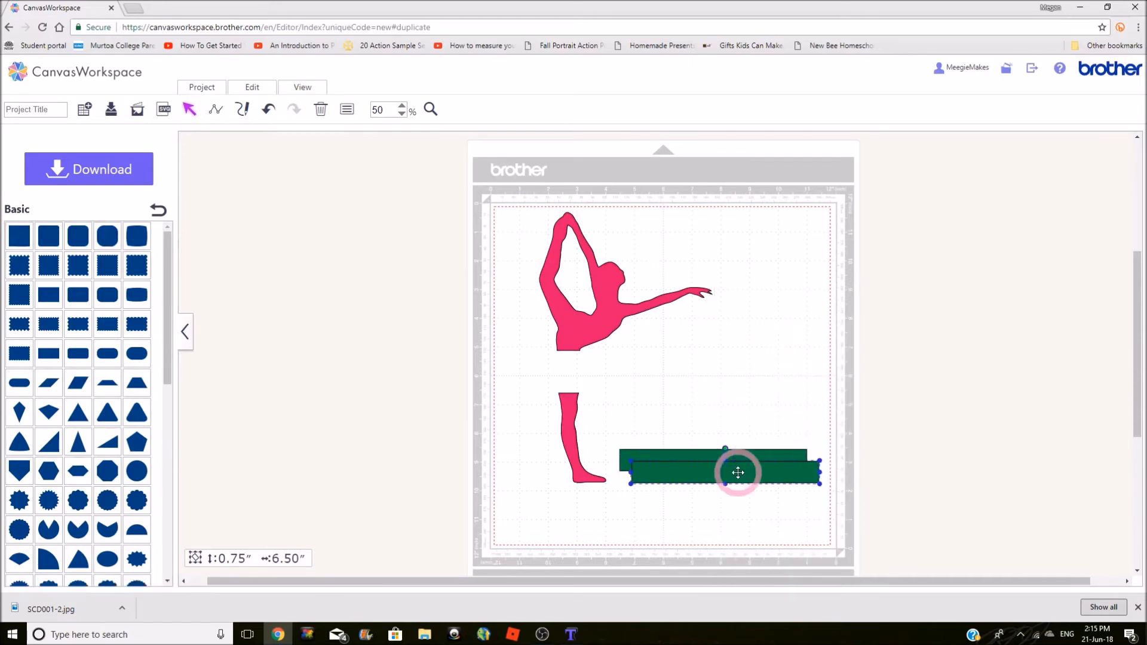
{"action": "left_click_drag", "start_coordinate": [738, 476], "coordinate": [740, 411]}
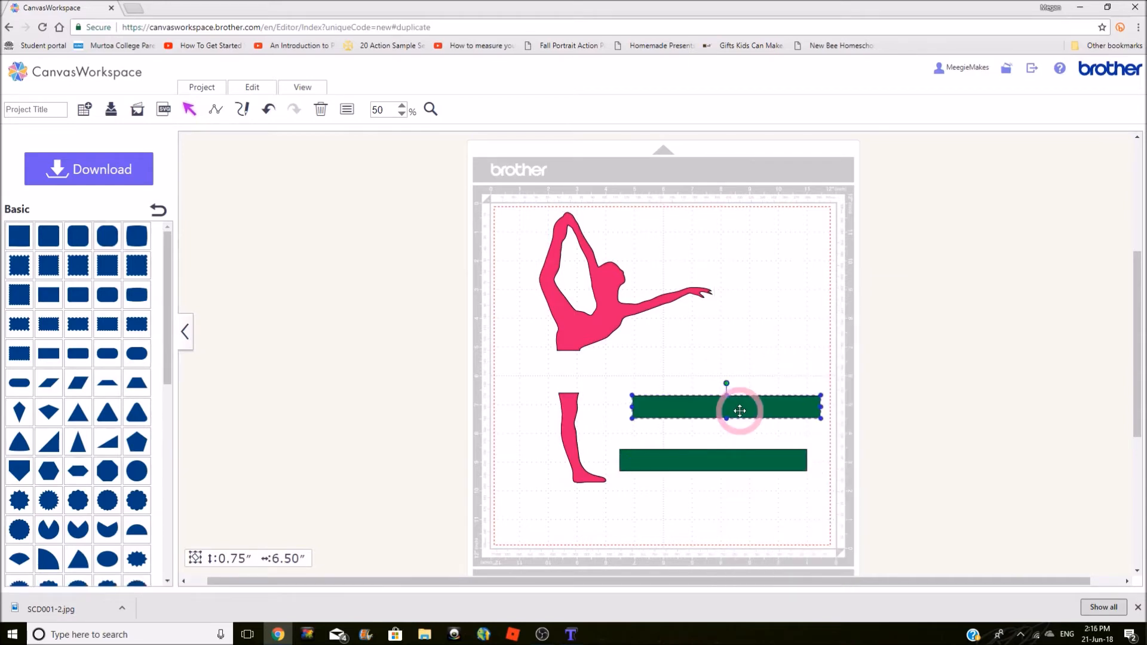
- Place the copied bar over the top of the leg piece and the original bar at the base of the torso
{"action": "right_click", "coordinate": [734, 460]}
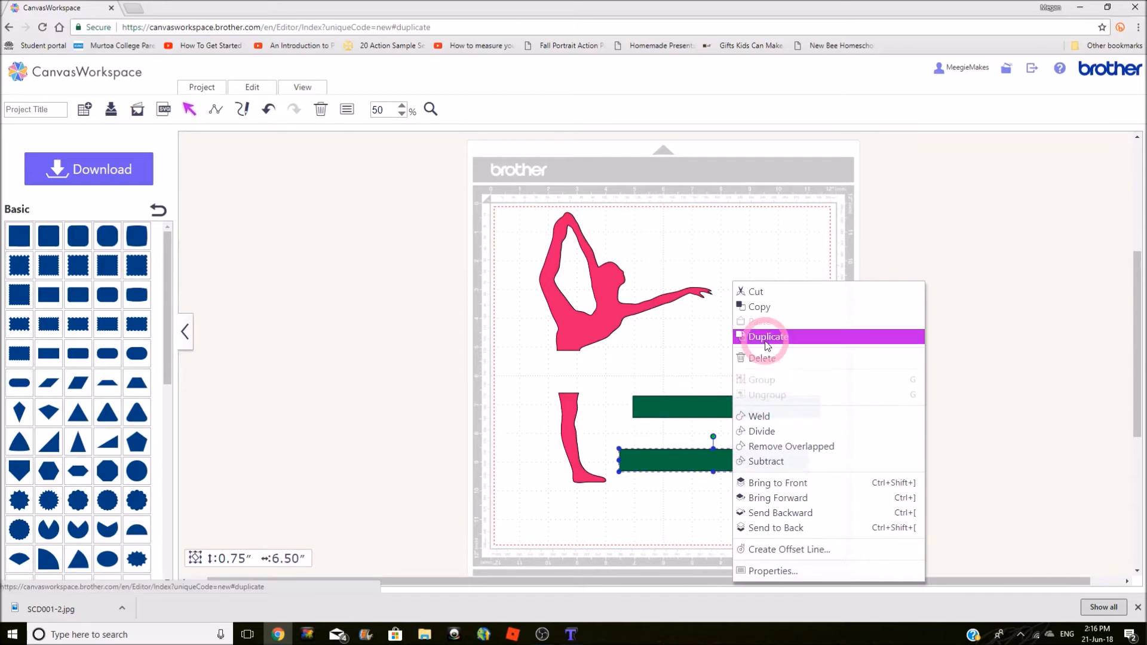
{"action": "left_click", "coordinate": [691, 411]}
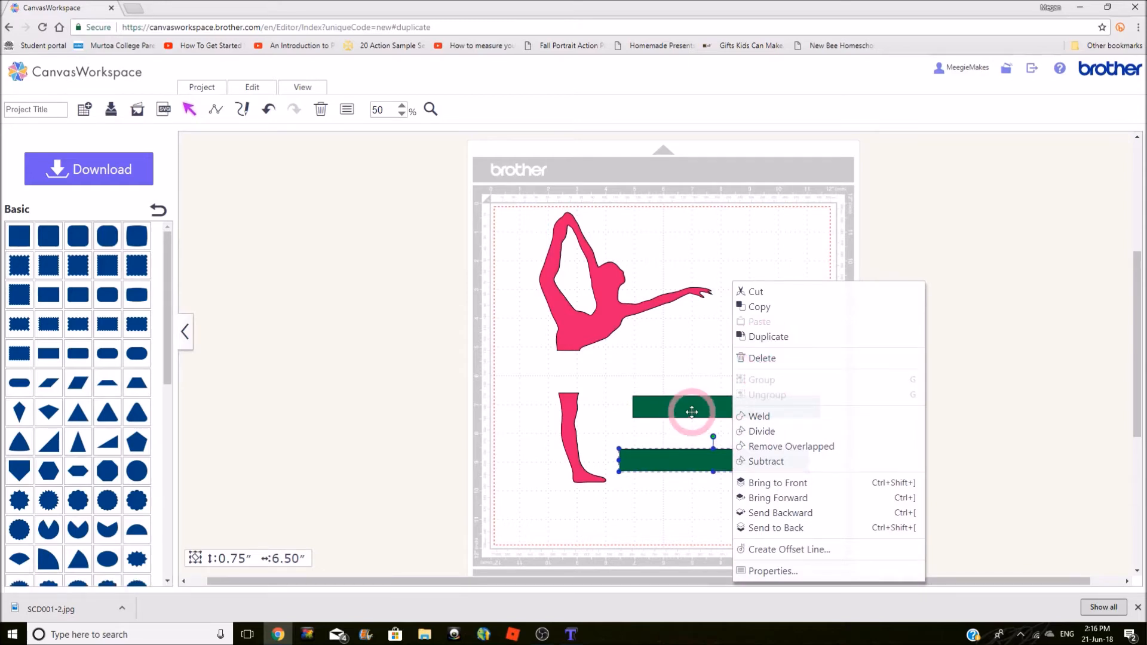
{"action": "left_click_drag", "start_coordinate": [691, 412], "coordinate": [575, 399]}
{"action": "left_click", "coordinate": [648, 466]}
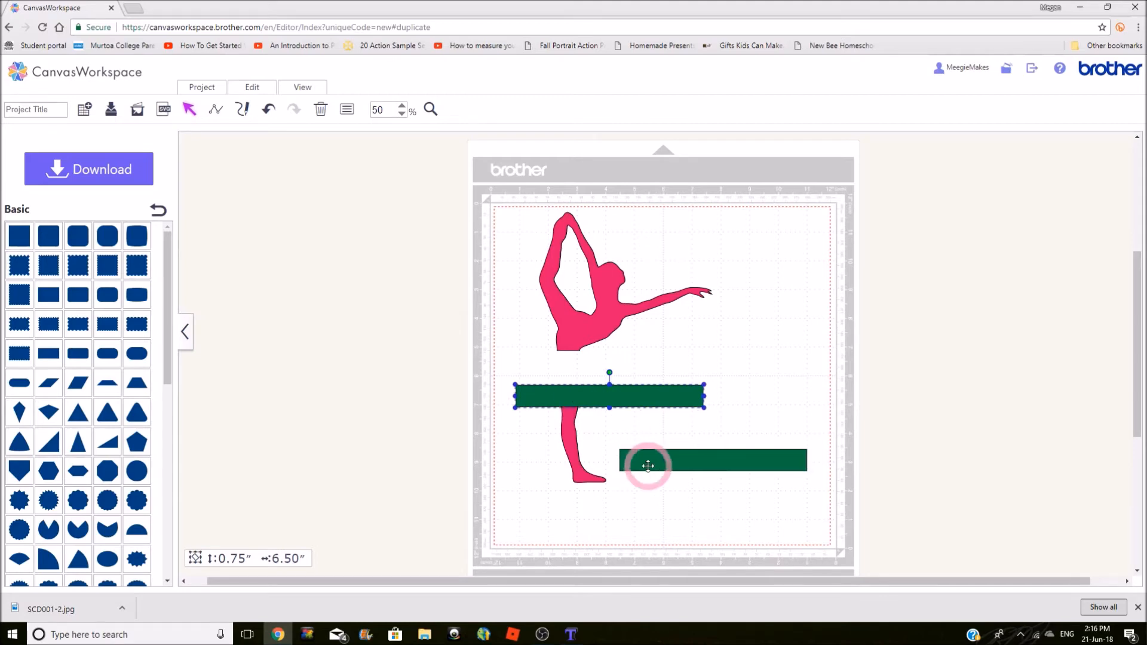
{"action": "left_click", "coordinate": [685, 462]}
{"action": "left_click_drag", "start_coordinate": [685, 462], "coordinate": [571, 352]}
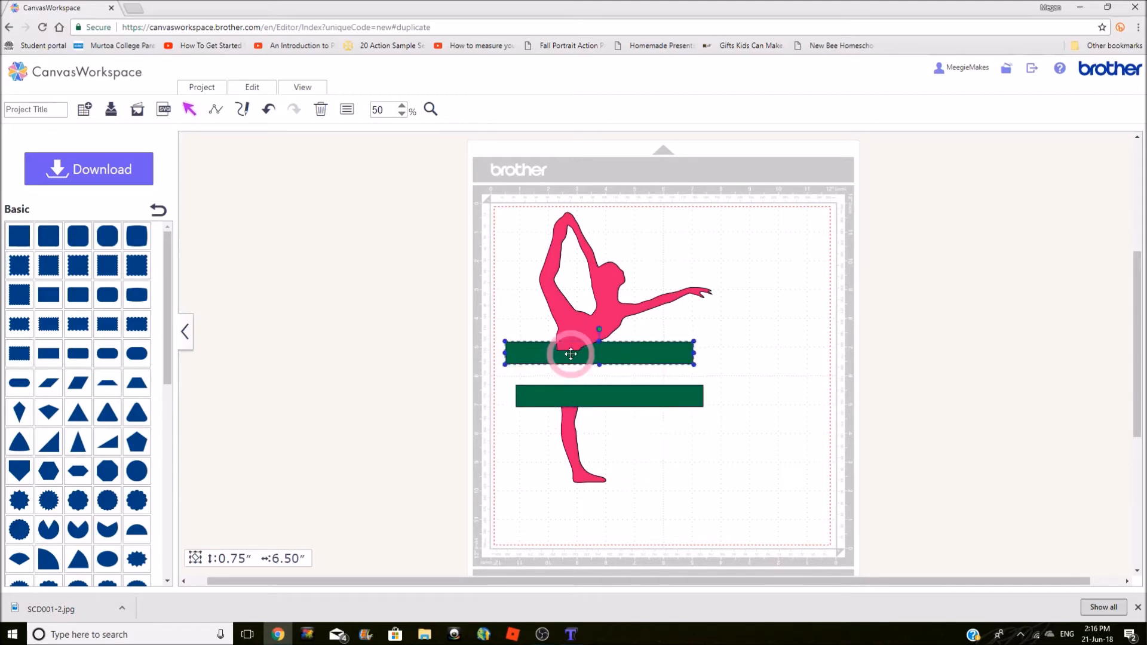
- Send the lower bar backward behind the leg, and shift the upper bar right until its end reaches past the fingertips
{"action": "right_click", "coordinate": [597, 405]}
{"action": "left_click", "coordinate": [620, 396]}
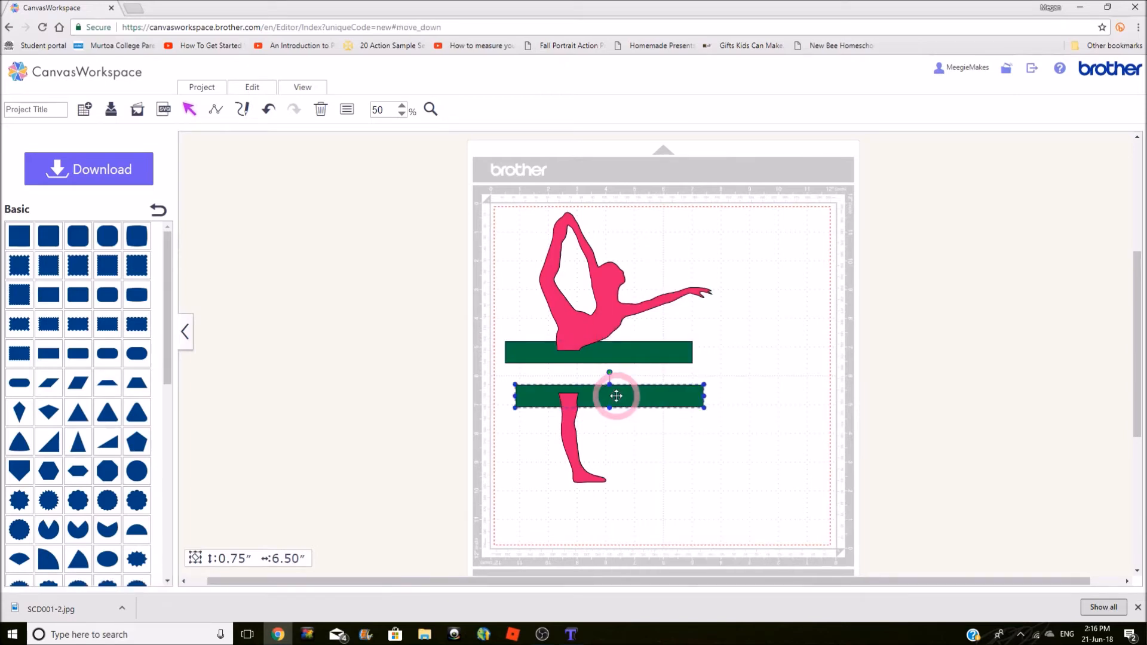
{"action": "left_click", "coordinate": [402, 106]}
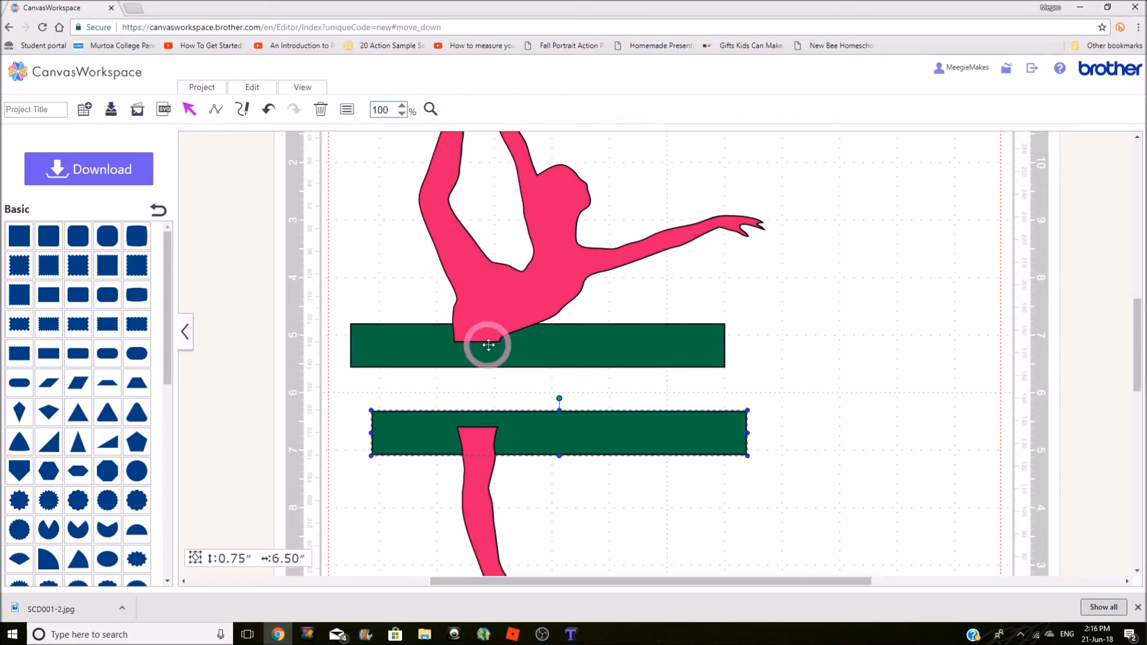
{"action": "left_click_drag", "start_coordinate": [525, 344], "coordinate": [602, 339]}
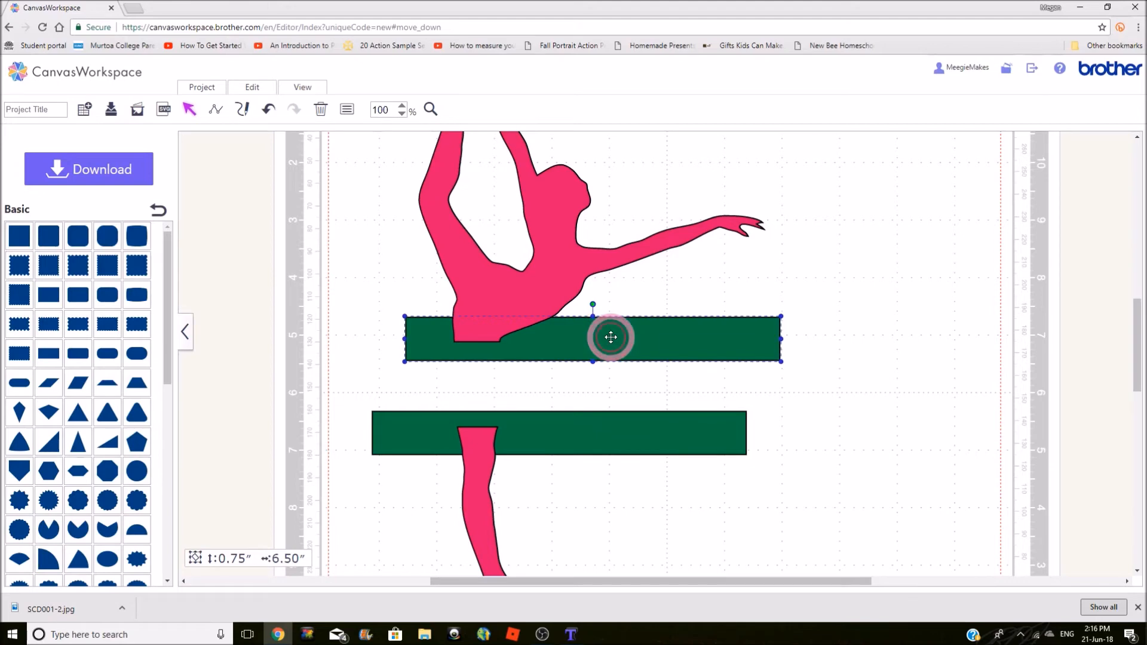
- Move the lower green bar under the upper one and align both bars on their horizontal centres
{"action": "left_click", "coordinate": [558, 440]}
{"action": "left_click_drag", "start_coordinate": [571, 430], "coordinate": [605, 426]}
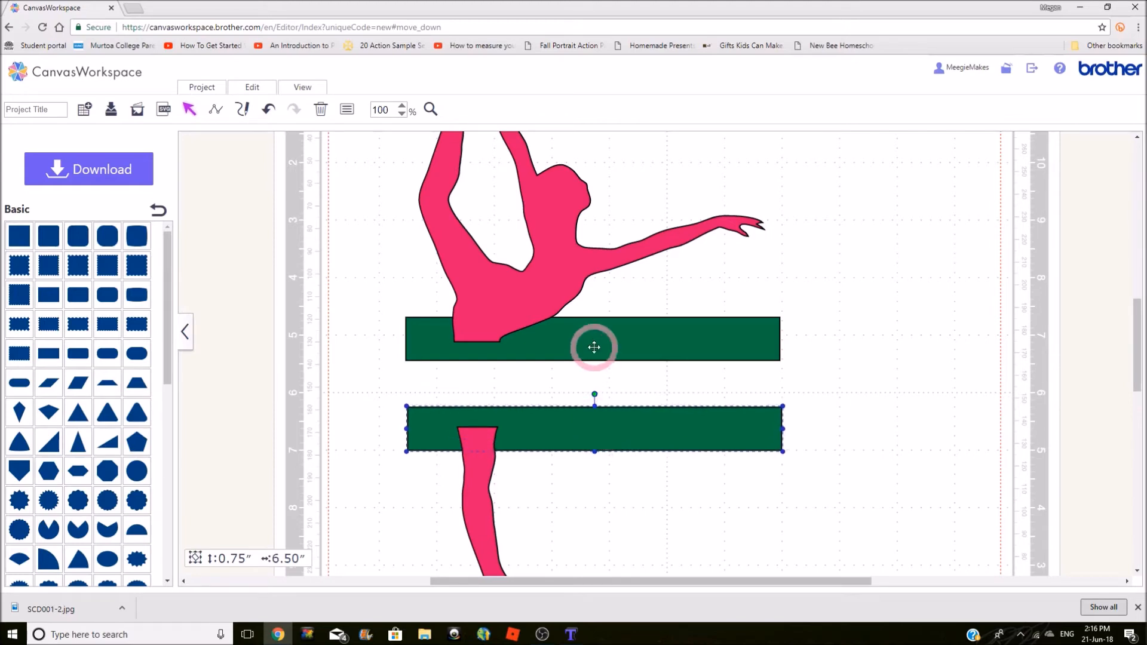
{"action": "left_click", "coordinate": [594, 348]}
{"action": "left_click", "coordinate": [586, 426], "text": "shift"}
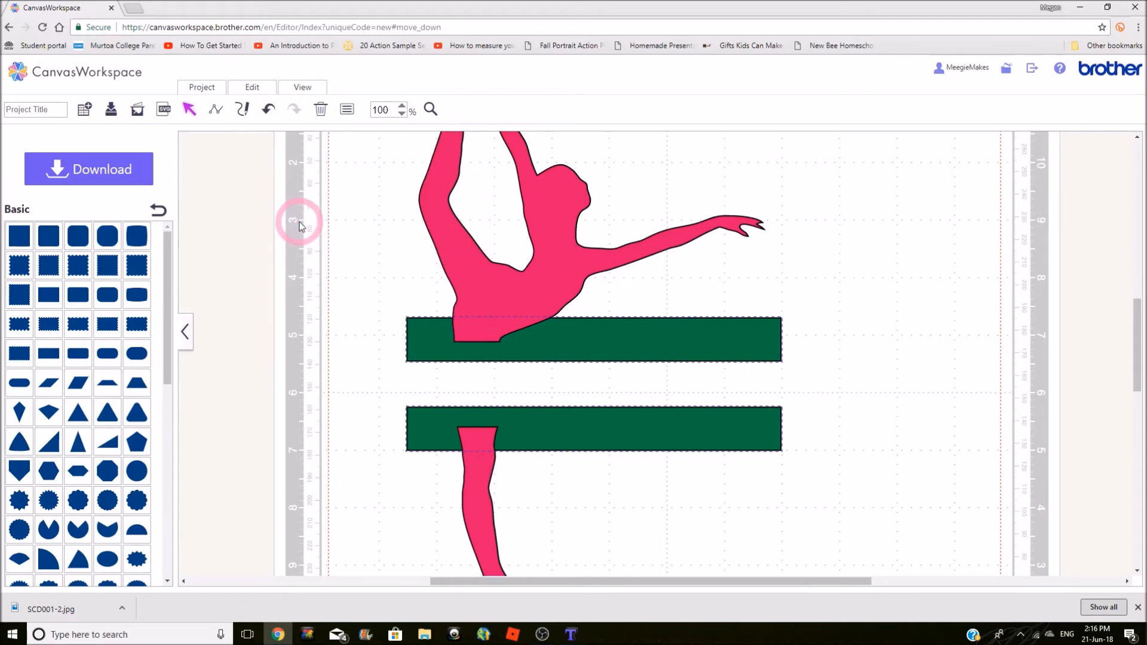
{"action": "left_click", "coordinate": [252, 88]}
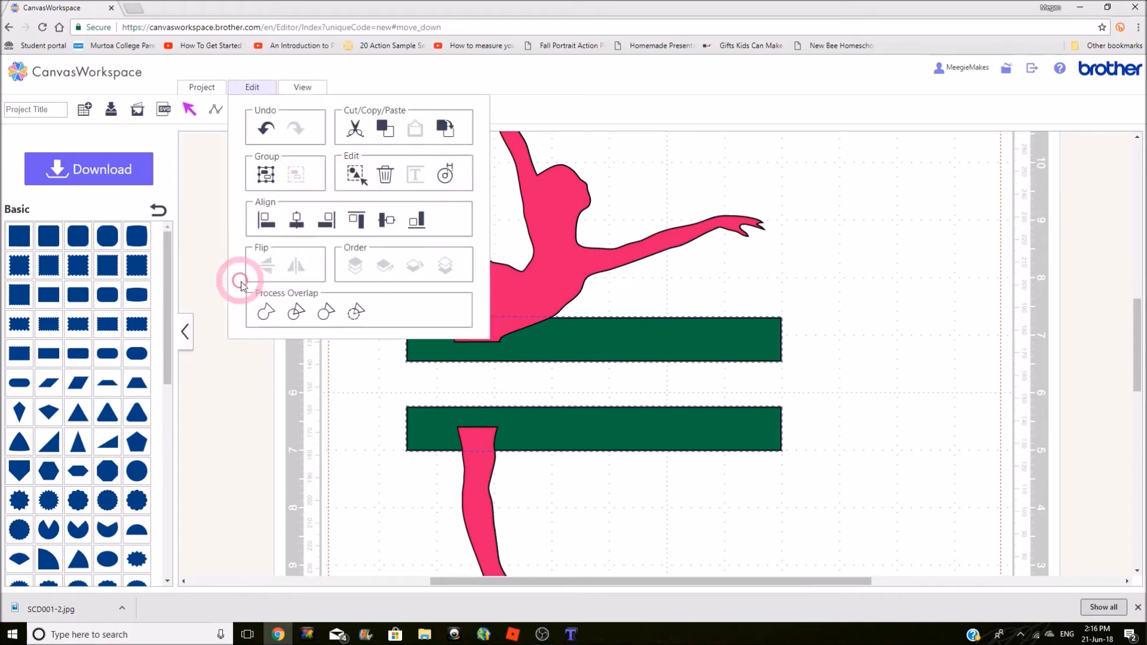
{"action": "left_click", "coordinate": [294, 222]}
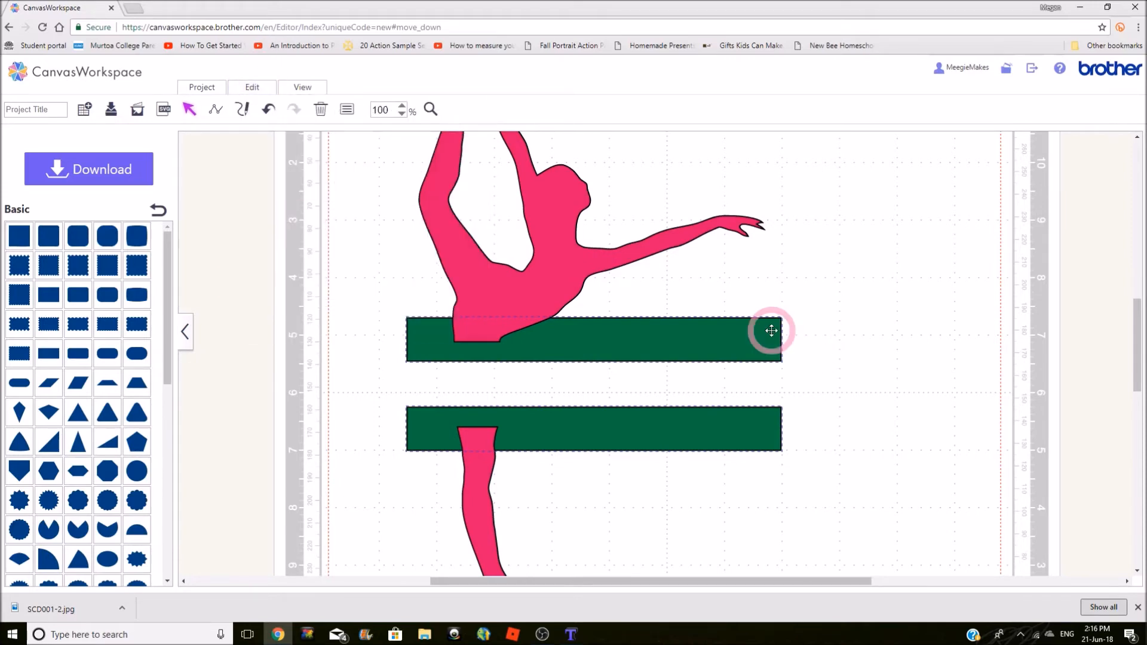
{"action": "left_click", "coordinate": [820, 357]}
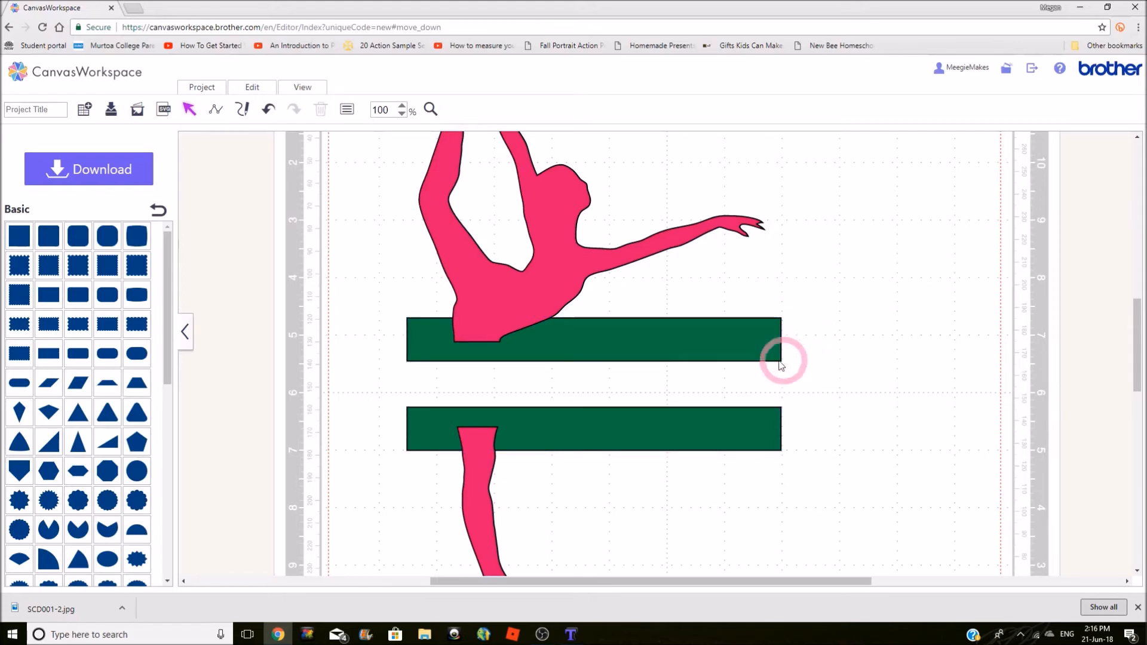
- Set the upper green bar's height to 0.50 inches
{"action": "left_click", "coordinate": [714, 340]}
{"action": "left_click", "coordinate": [638, 341]}
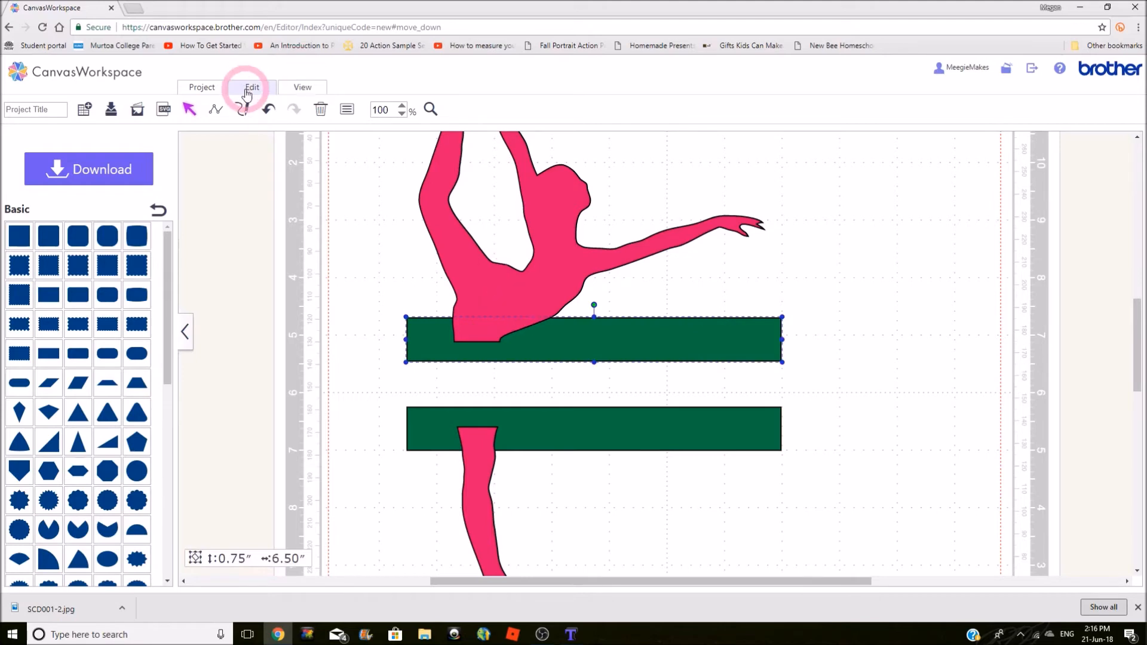
{"action": "left_click", "coordinate": [346, 110]}
{"action": "left_click", "coordinate": [289, 178]}
{"action": "left_click", "coordinate": [306, 179]}
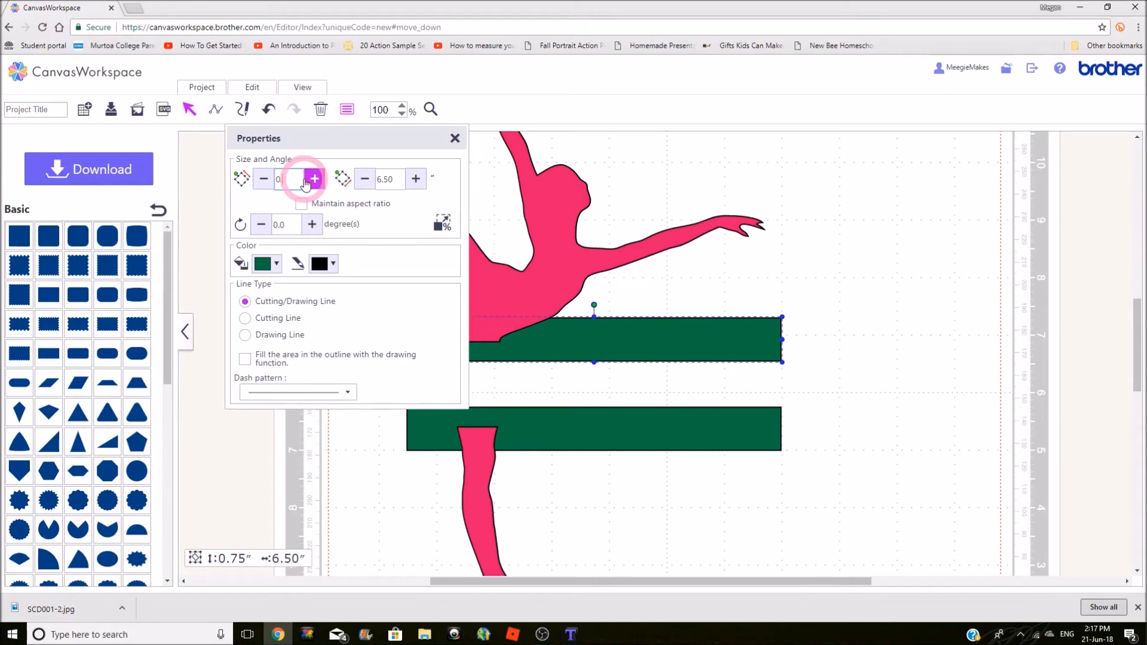
{"action": "key", "text": "Return"}
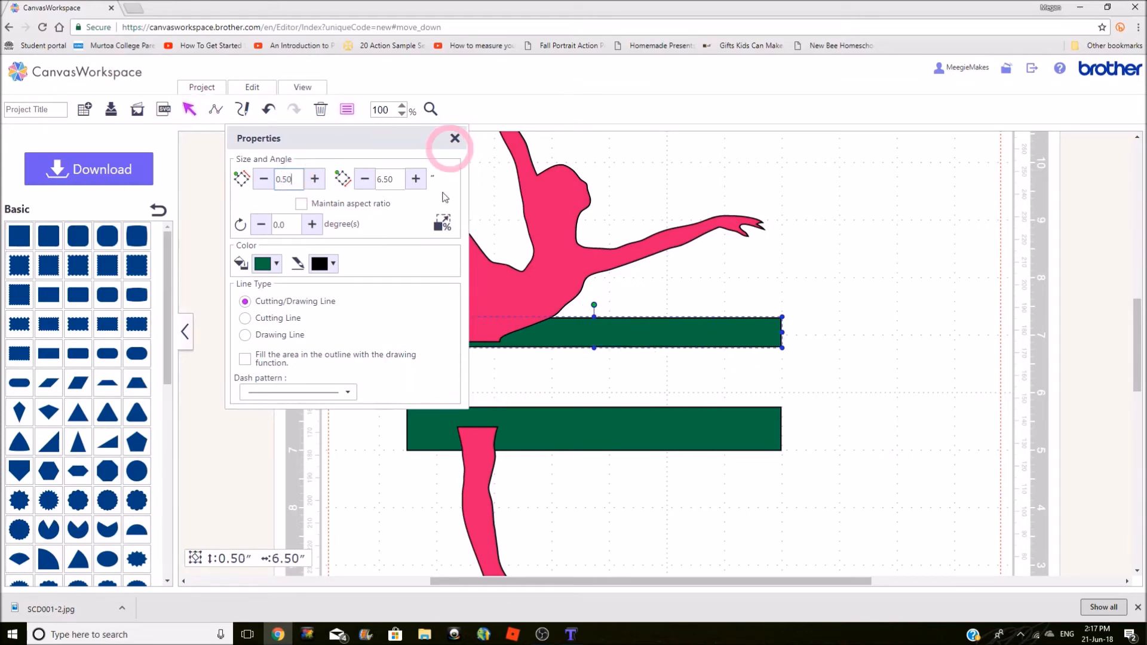
{"action": "left_click", "coordinate": [455, 137]}
- Lower the upper green bar slightly so its middle lines up with the base of the torso
{"action": "left_click_drag", "start_coordinate": [558, 325], "coordinate": [563, 336]}
{"action": "key", "text": "Down"}
{"action": "key", "text": "Down"}
{"action": "key", "text": "Down"}
{"action": "key", "text": "Down"}
{"action": "key", "text": "Down"}
{"action": "key", "text": "Down"}
{"action": "key", "text": "Down"}
{"action": "key", "text": "Down"}
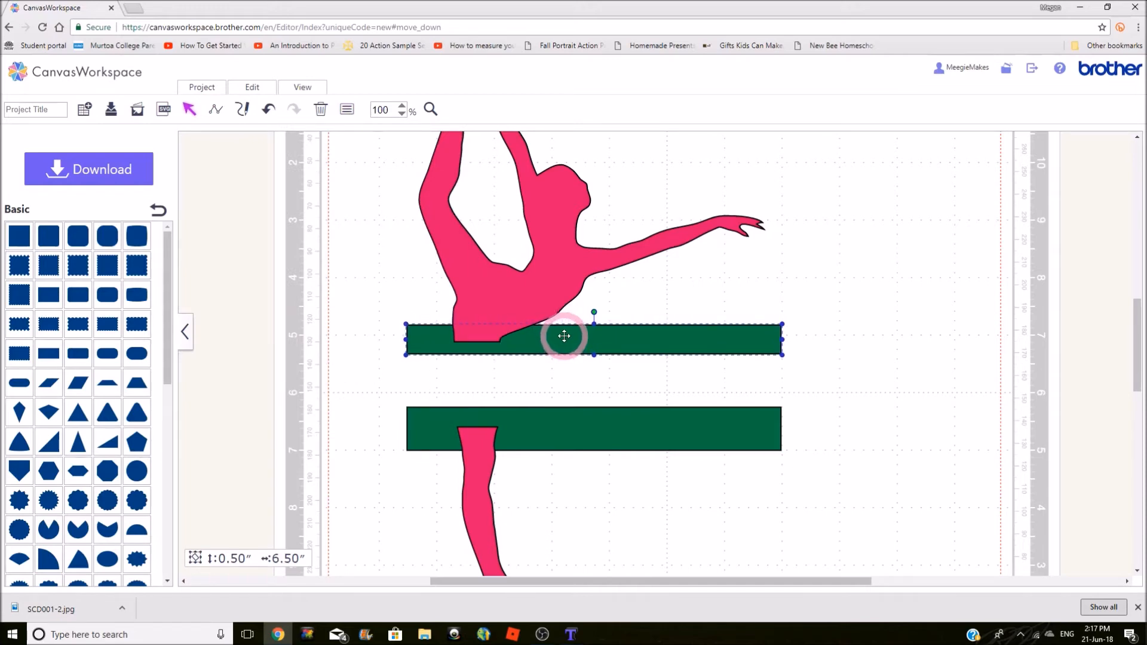
{"action": "key", "text": "Down"}
{"action": "key", "text": "Down"}
- Set the lower green bar's height to 0.50 inches
{"action": "left_click", "coordinate": [574, 429]}
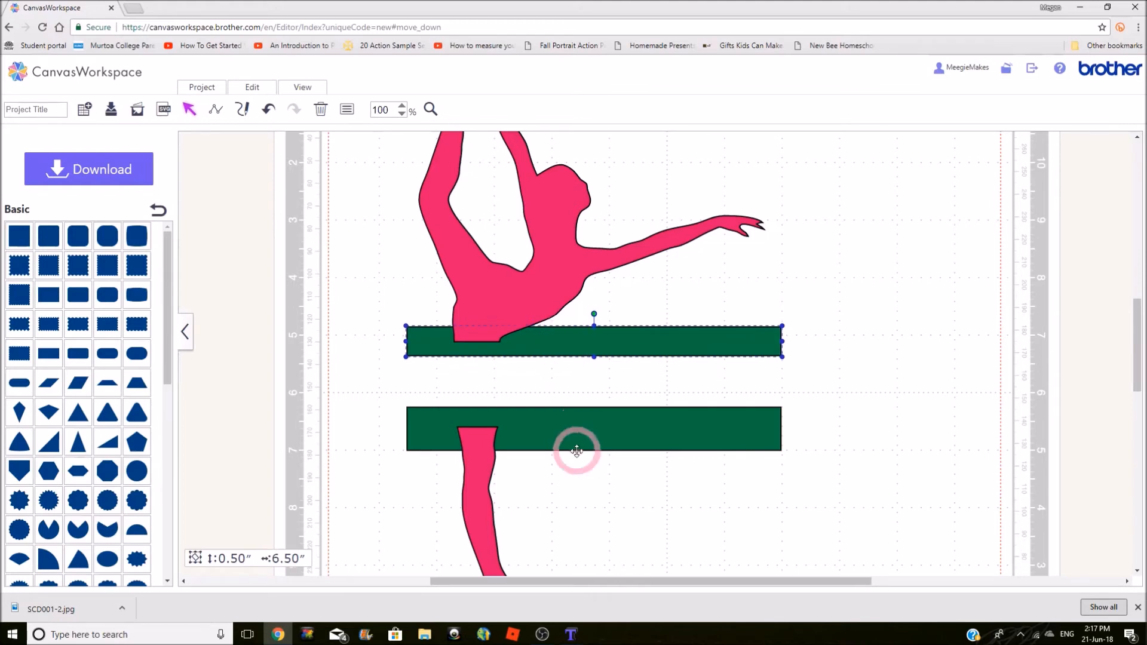
{"action": "left_click", "coordinate": [346, 109]}
{"action": "left_click", "coordinate": [290, 179]}
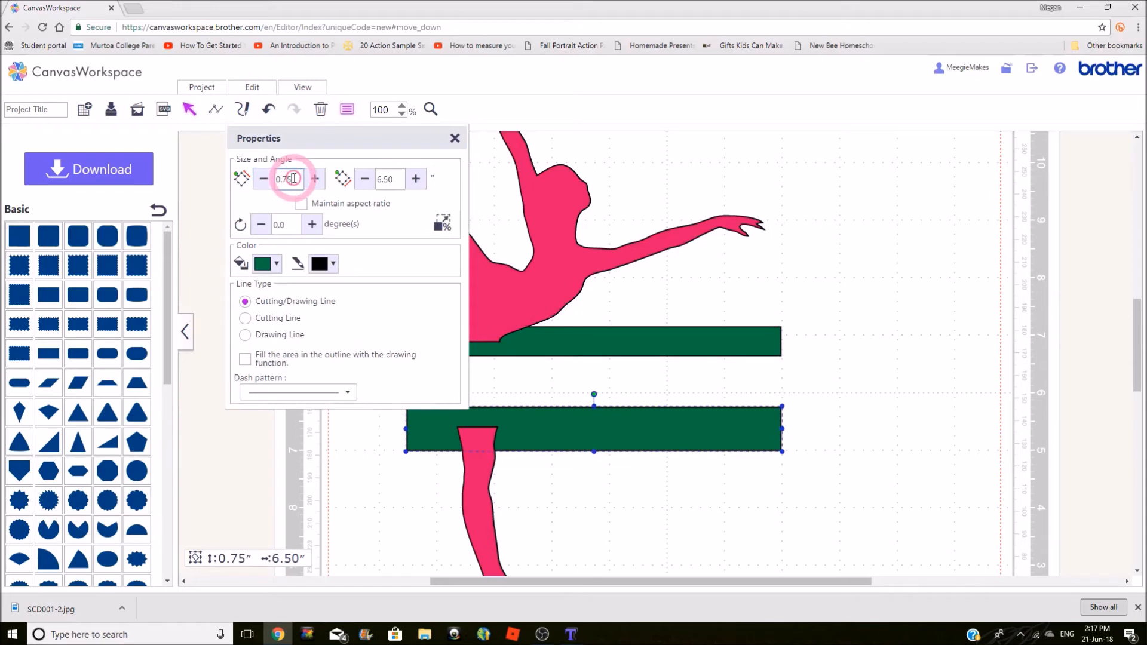
{"action": "key", "text": "BackSpace"}
{"action": "key", "text": "BackSpace"}
{"action": "type", "text": "5"}
{"action": "key", "text": "Return"}
{"action": "left_click", "coordinate": [594, 420]}
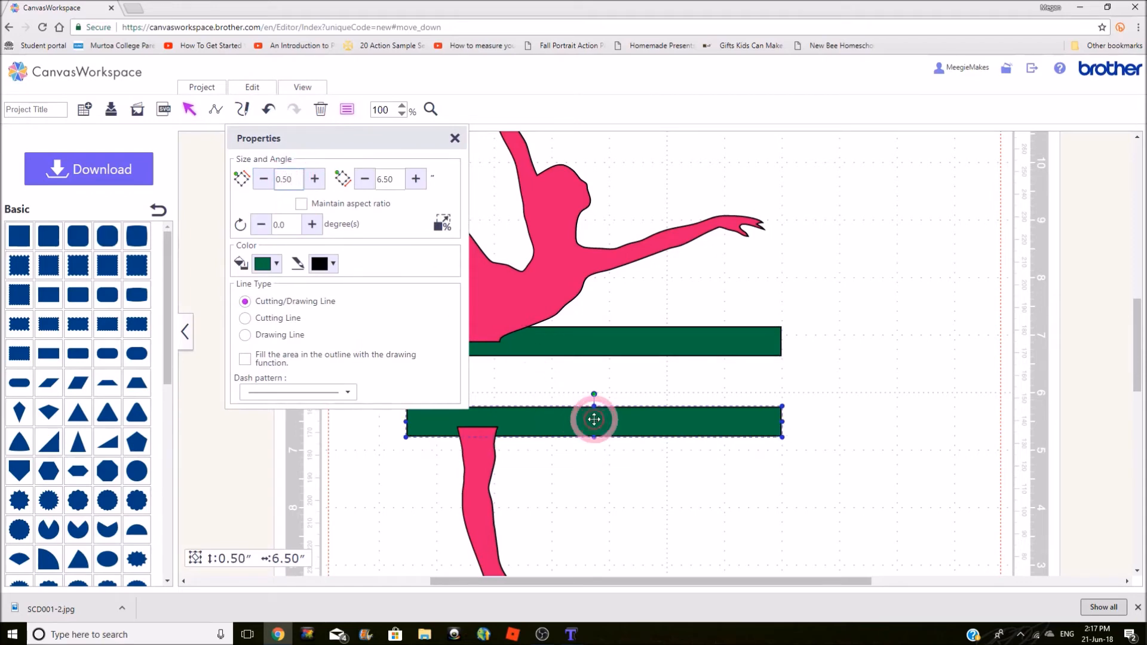
{"action": "left_click", "coordinate": [455, 138]}
- Nudge the lower green bar down so its middle lines up with the top edge of the leg
{"action": "key", "text": "Down"}
{"action": "key", "text": "Down"}
{"action": "key", "text": "Down"}
{"action": "key", "text": "Down"}
{"action": "key", "text": "Down"}
{"action": "key", "text": "Down"}
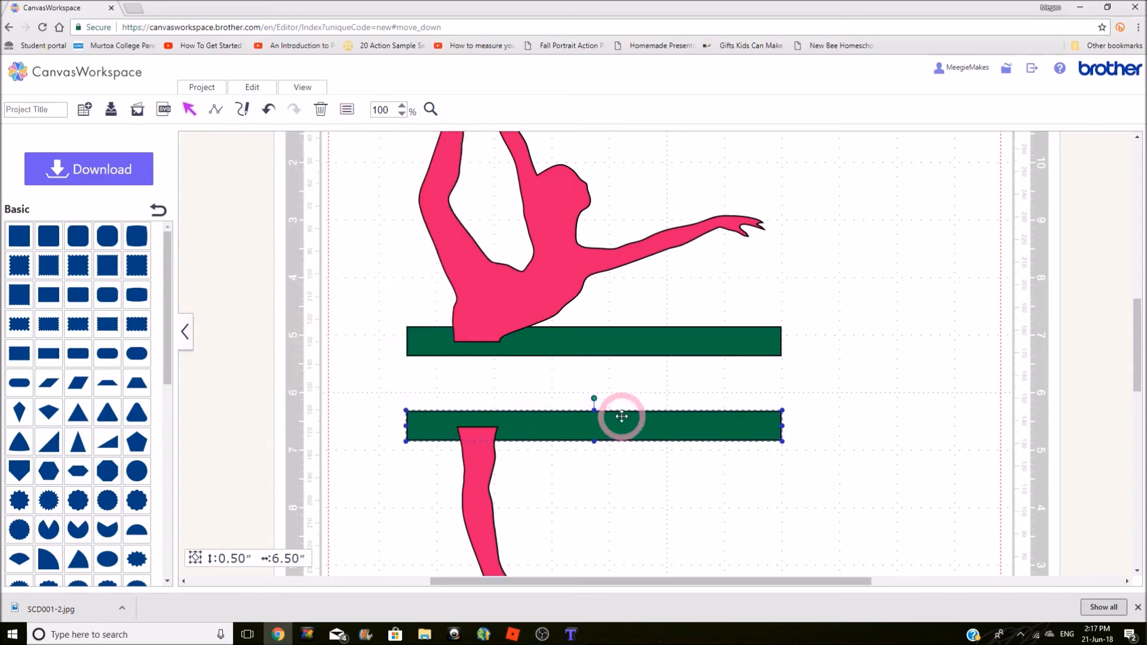
{"action": "key", "text": "Down"}
{"action": "key", "text": "Down"}
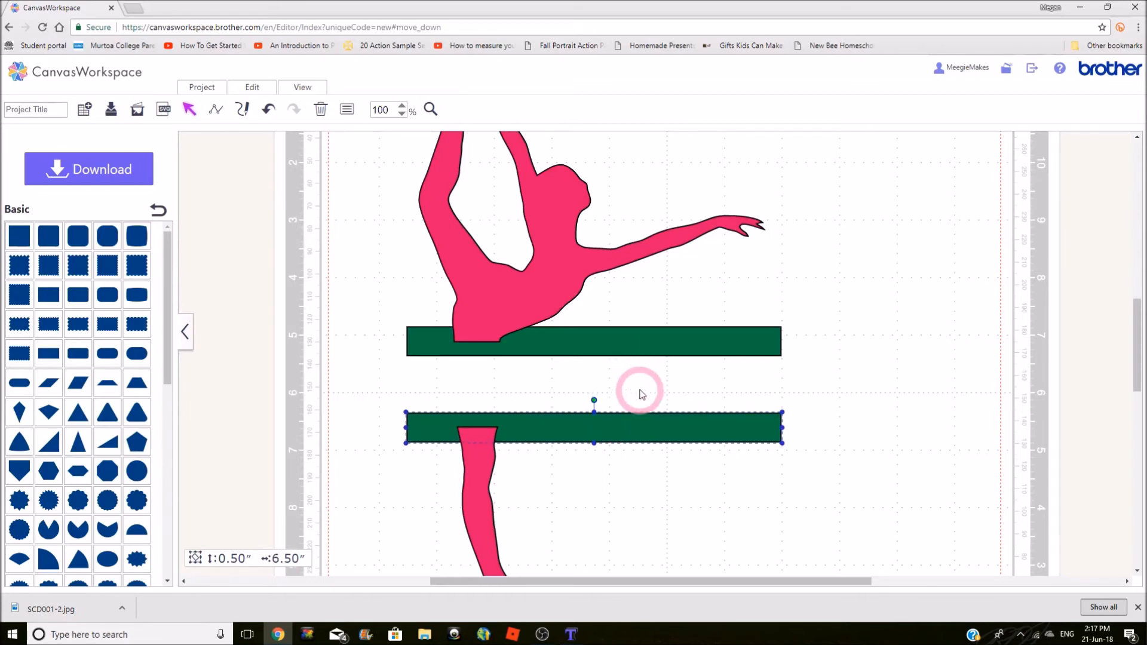
- Weld the torso and the upper green bar into one shape
{"action": "left_click", "coordinate": [569, 320]}
{"action": "left_click", "coordinate": [384, 109]}
{"action": "left_click", "coordinate": [401, 113]}
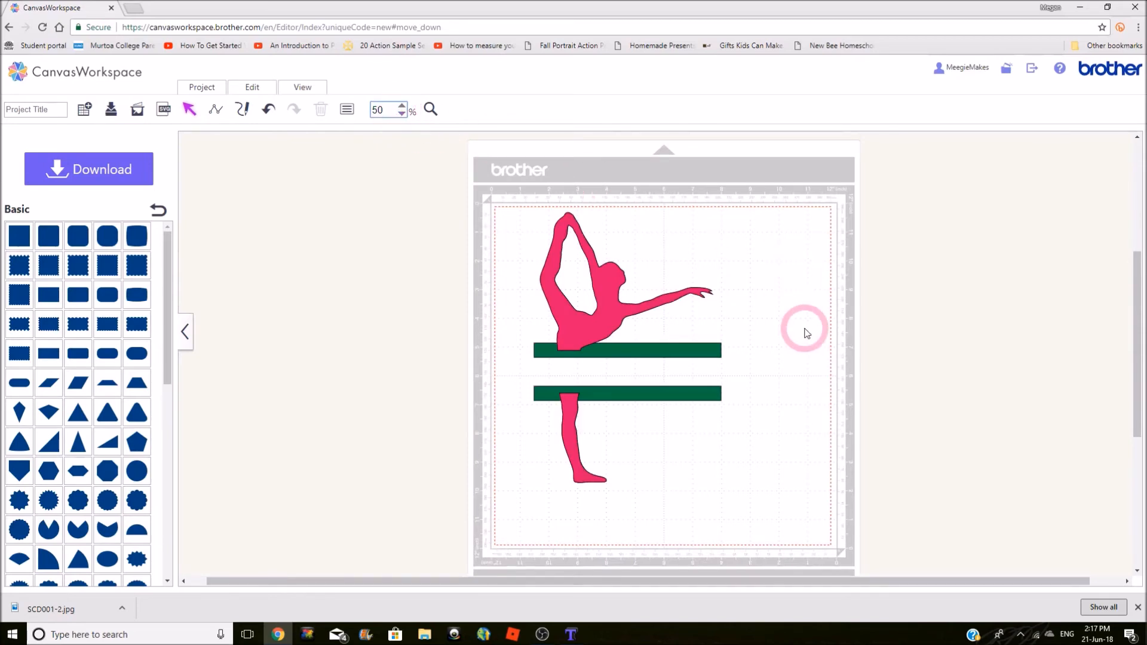
{"action": "left_click_drag", "start_coordinate": [525, 249], "coordinate": [609, 359]}
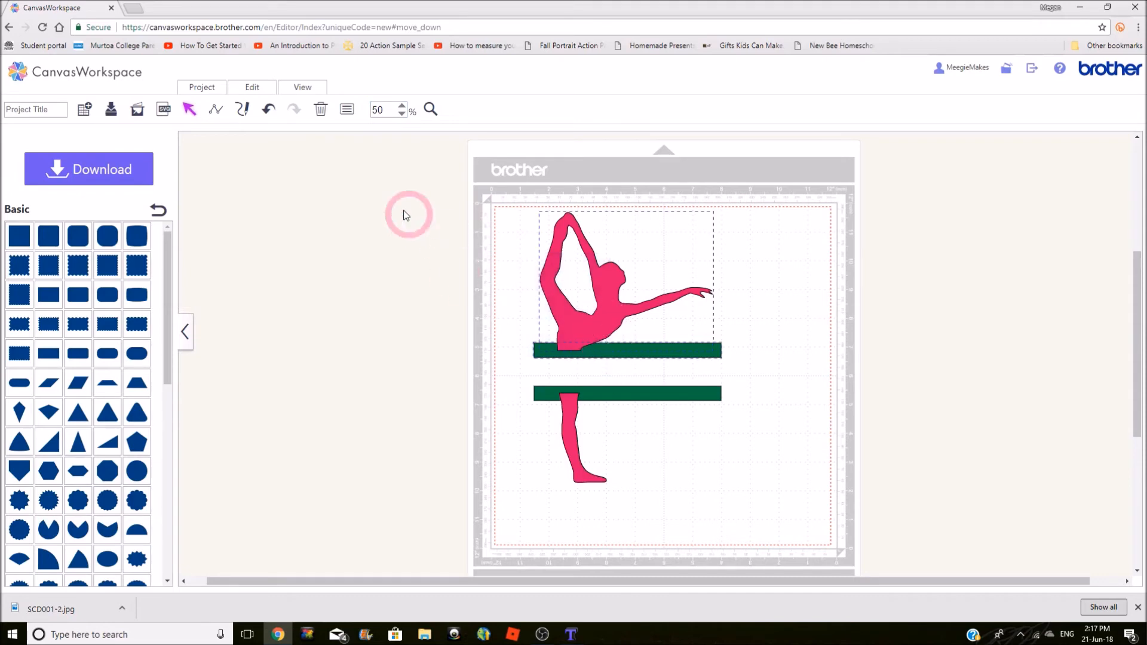
{"action": "left_click", "coordinate": [251, 89]}
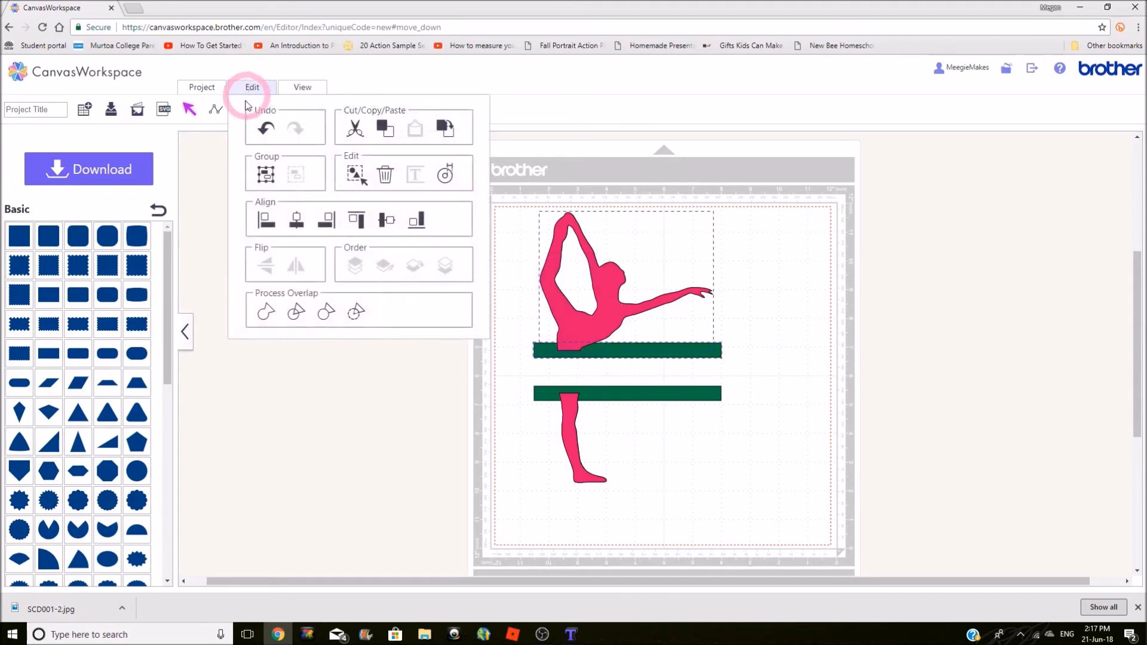
{"action": "left_click", "coordinate": [266, 311]}
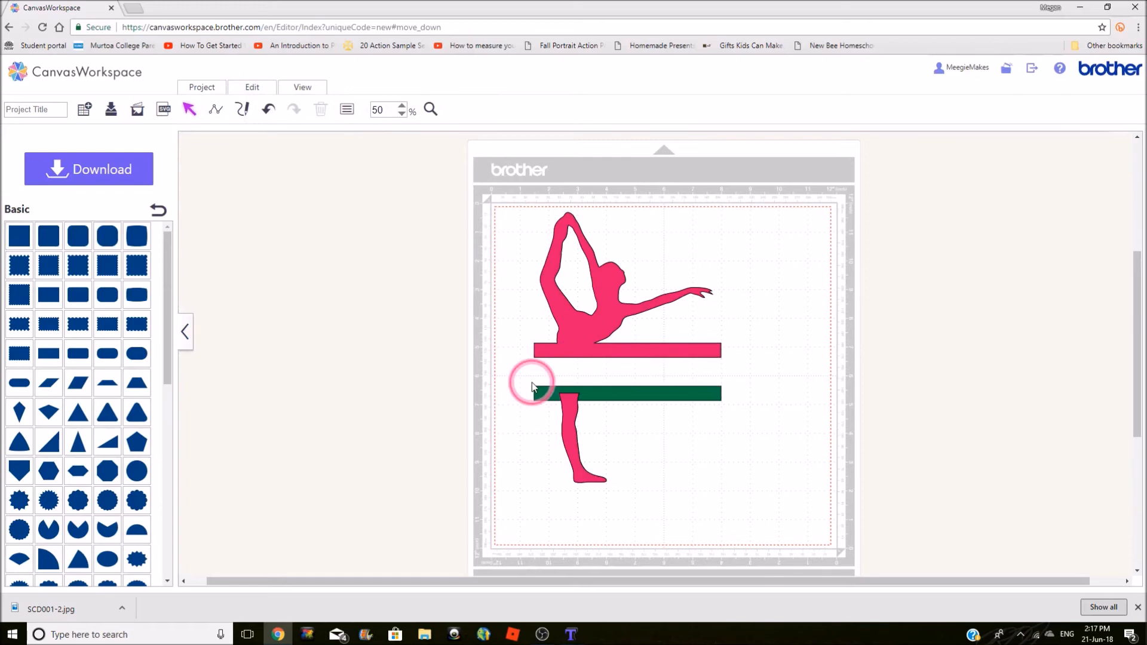
- Weld the leg to the lower green bar and move the welded piece down to widen the gap
{"action": "left_click_drag", "start_coordinate": [531, 386], "coordinate": [609, 460]}
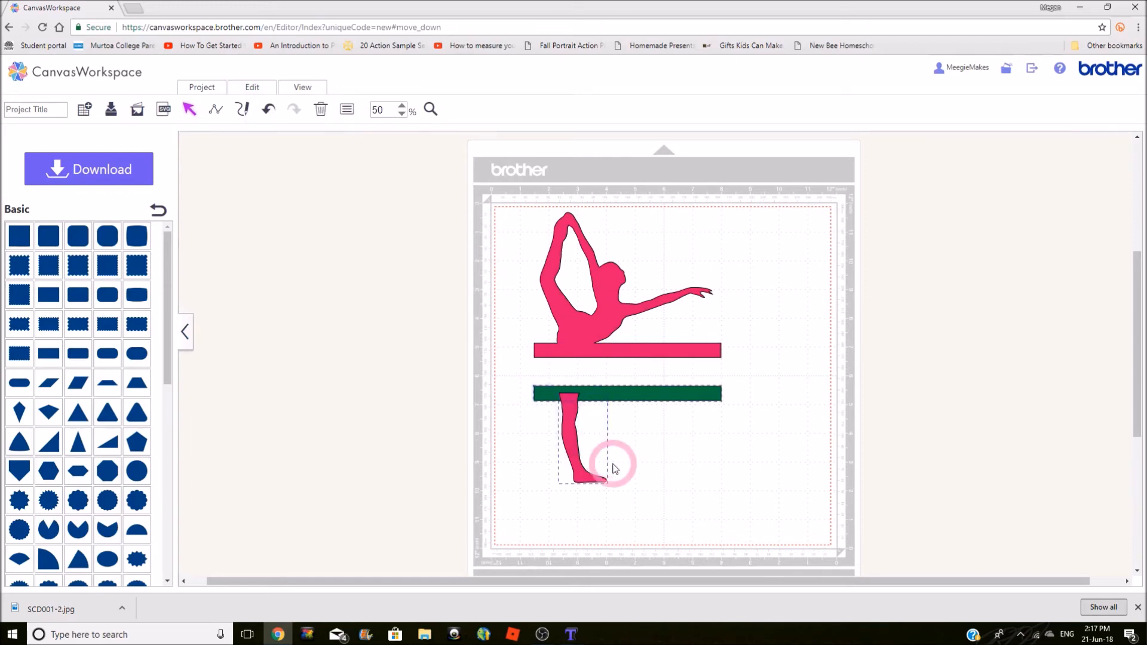
{"action": "right_click", "coordinate": [603, 394]}
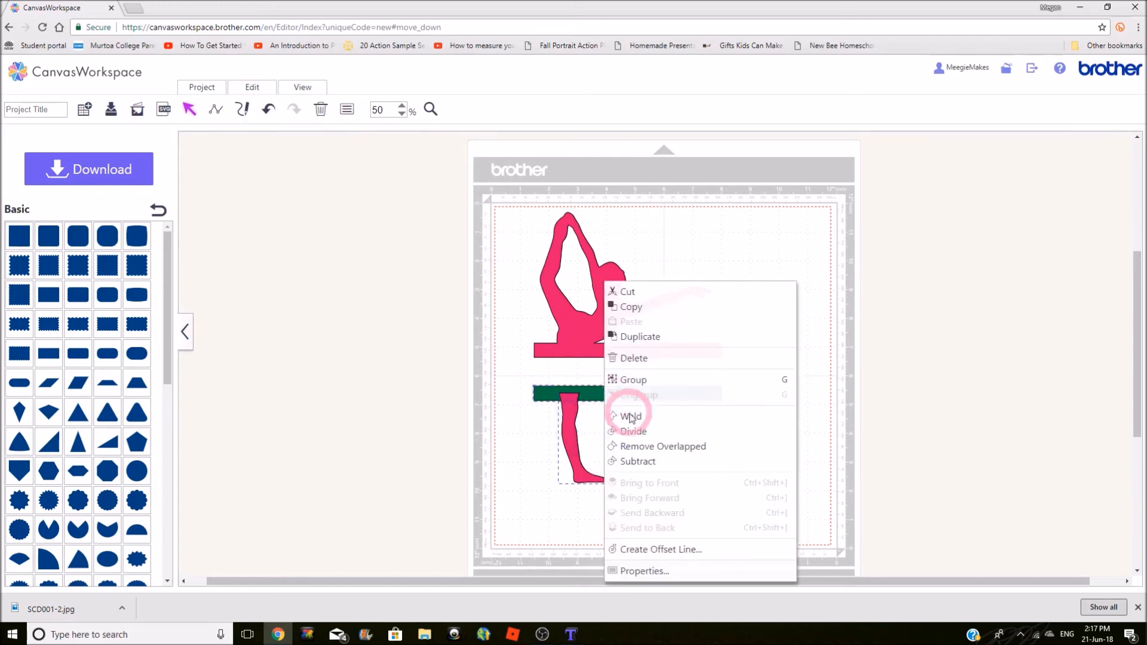
{"action": "left_click", "coordinate": [634, 416]}
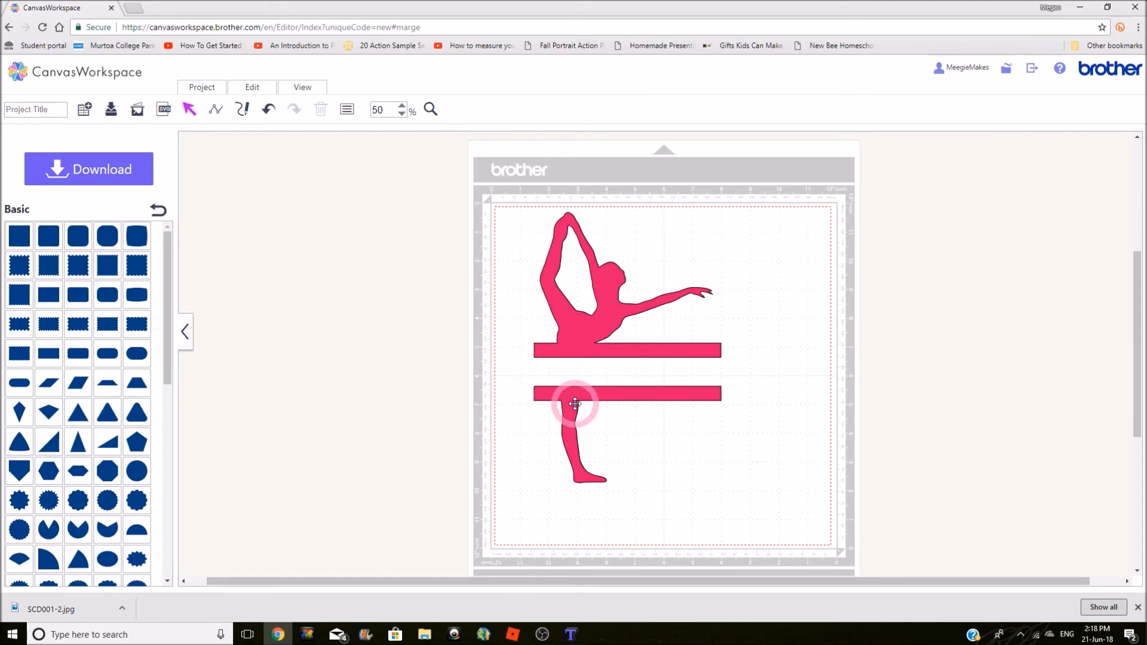
{"action": "mouse_move", "coordinate": [574, 403]}
{"action": "left_mouse_down"}
{"action": "mouse_move", "coordinate": [589, 402]}
{"action": "mouse_move", "coordinate": [585, 412]}
{"action": "left_mouse_up"}
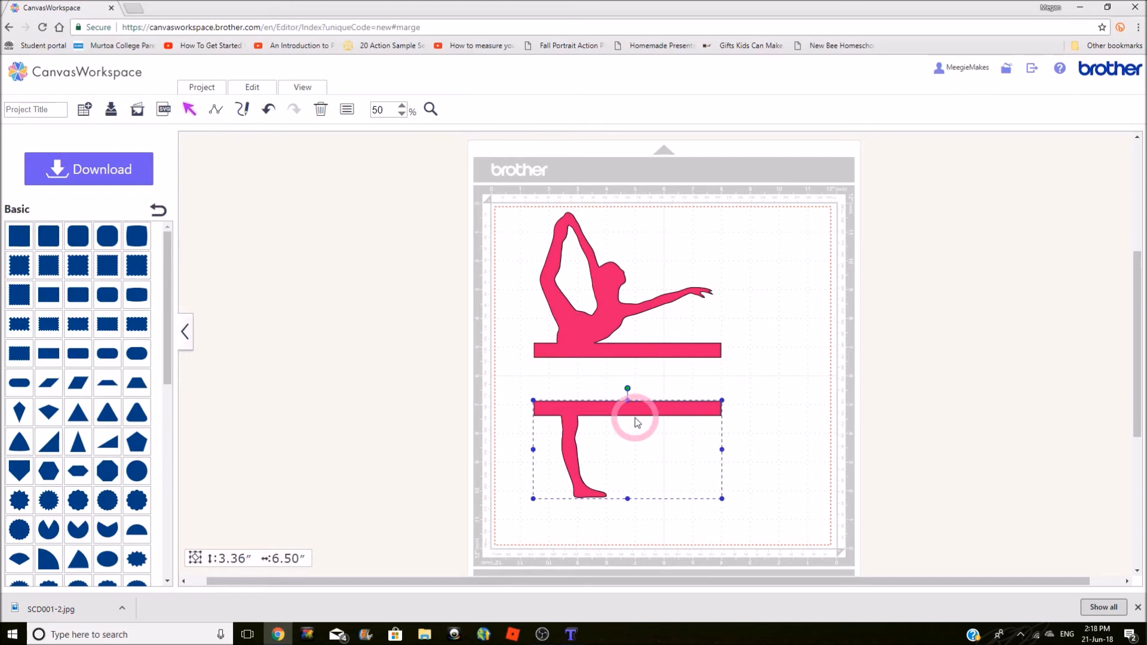
- Add a text object in the Calgary MediumItalic font and clear its placeholder text
{"action": "left_click", "coordinate": [160, 208]}
{"action": "left_click", "coordinate": [140, 332]}
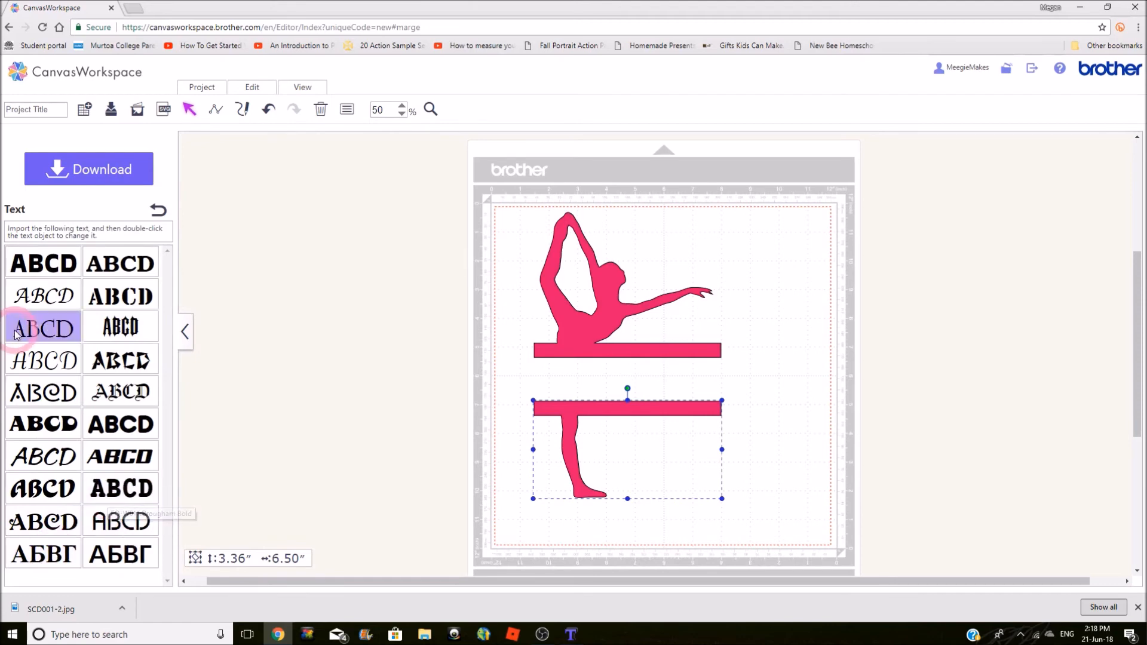
{"action": "left_click", "coordinate": [55, 299]}
{"action": "double_click", "coordinate": [552, 254]}
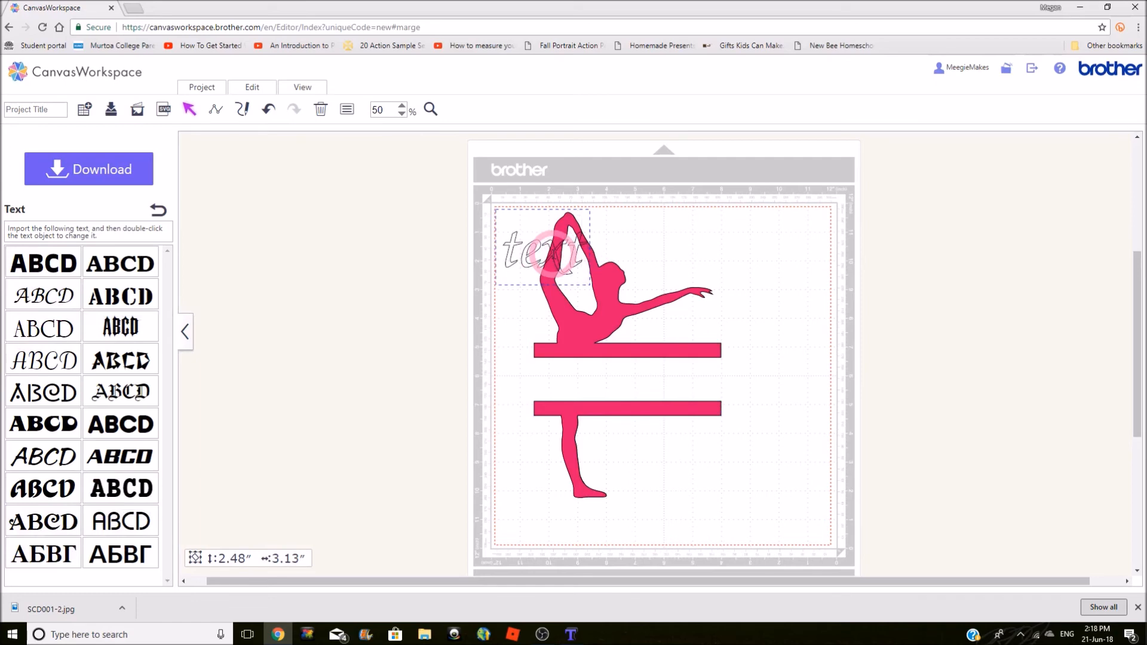
{"action": "key", "text": "BackSpace"}
{"action": "key", "text": "BackSpace"}
{"action": "key", "text": "BackSpace"}
{"action": "key", "text": "BackSpace"}
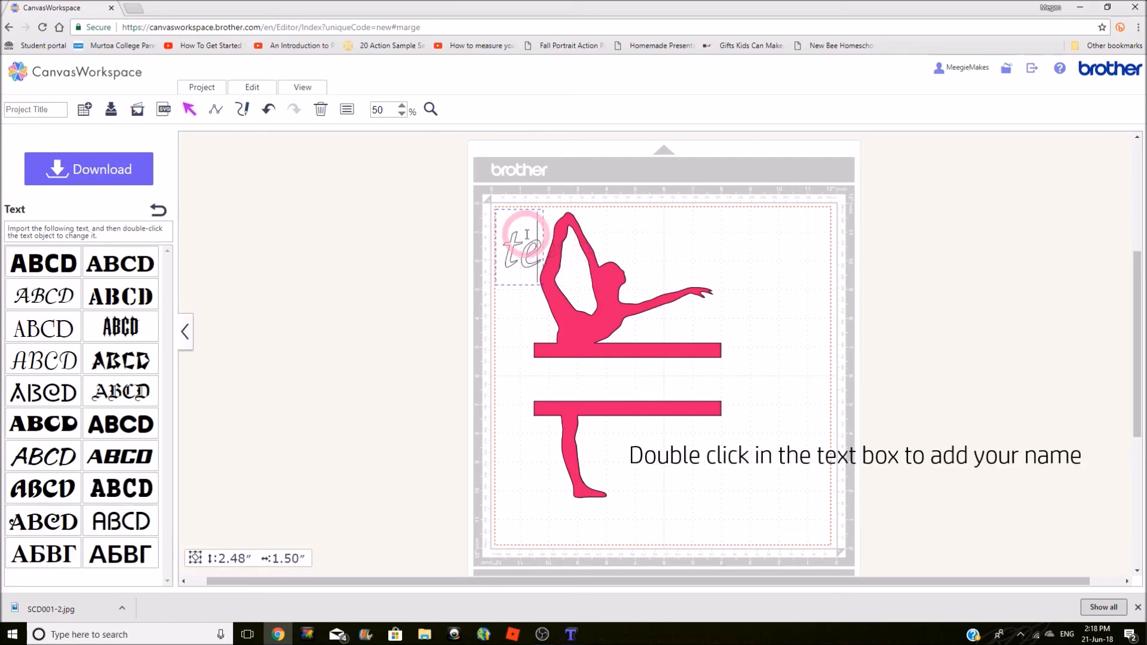
{"action": "type", "text": "mATILDA"}
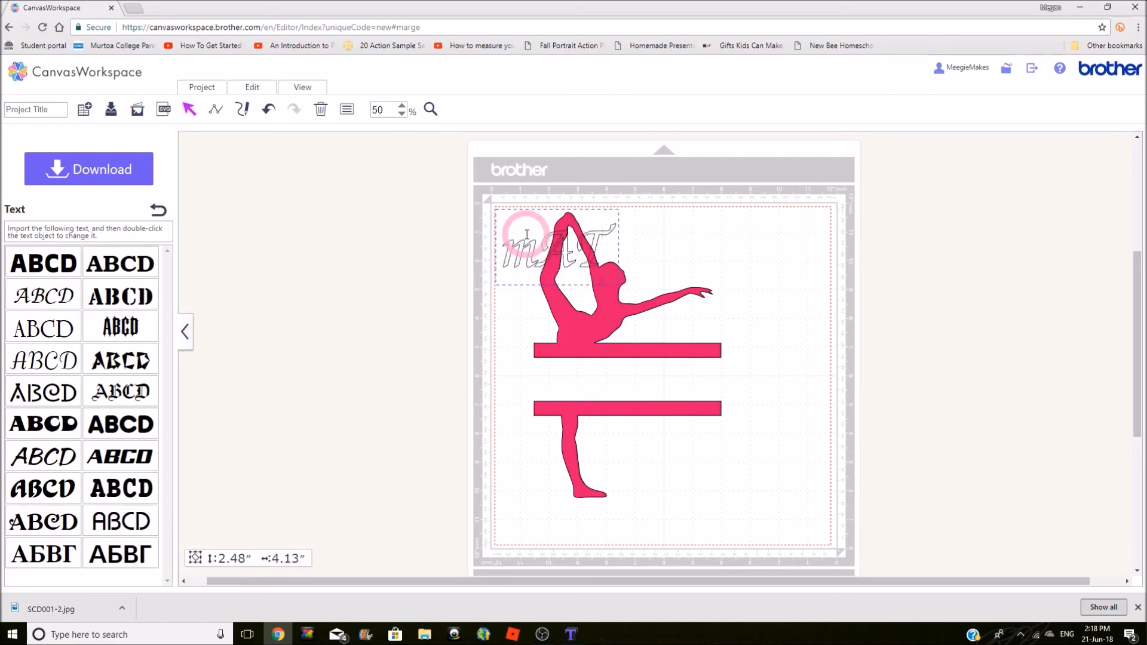
{"action": "key", "text": "BackSpace"}
{"action": "key", "text": "BackSpace"}
{"action": "key", "text": "BackSpace"}
{"action": "key", "text": "BackSpace"}
{"action": "key", "text": "BackSpace"}
{"action": "key", "text": "BackSpace"}
{"action": "key", "text": "BackSpace"}
- Enter the person's first name in the text object and fill the letters with black
{"action": "type", "text": "Matilda"}
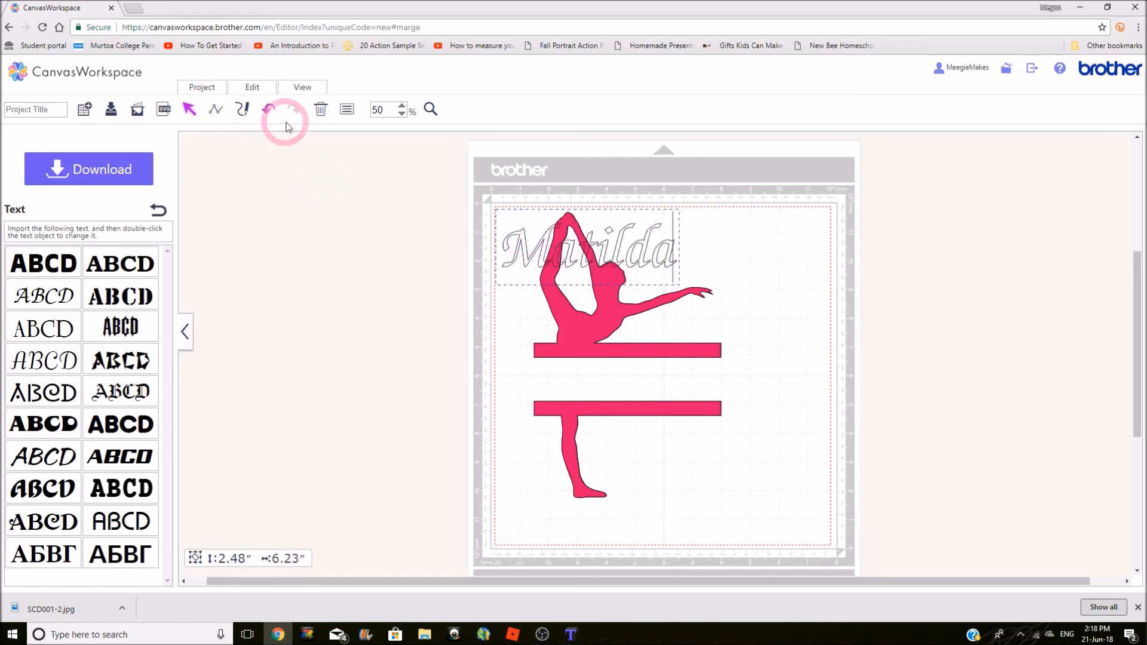
{"action": "left_click", "coordinate": [346, 109]}
{"action": "left_click", "coordinate": [277, 333]}
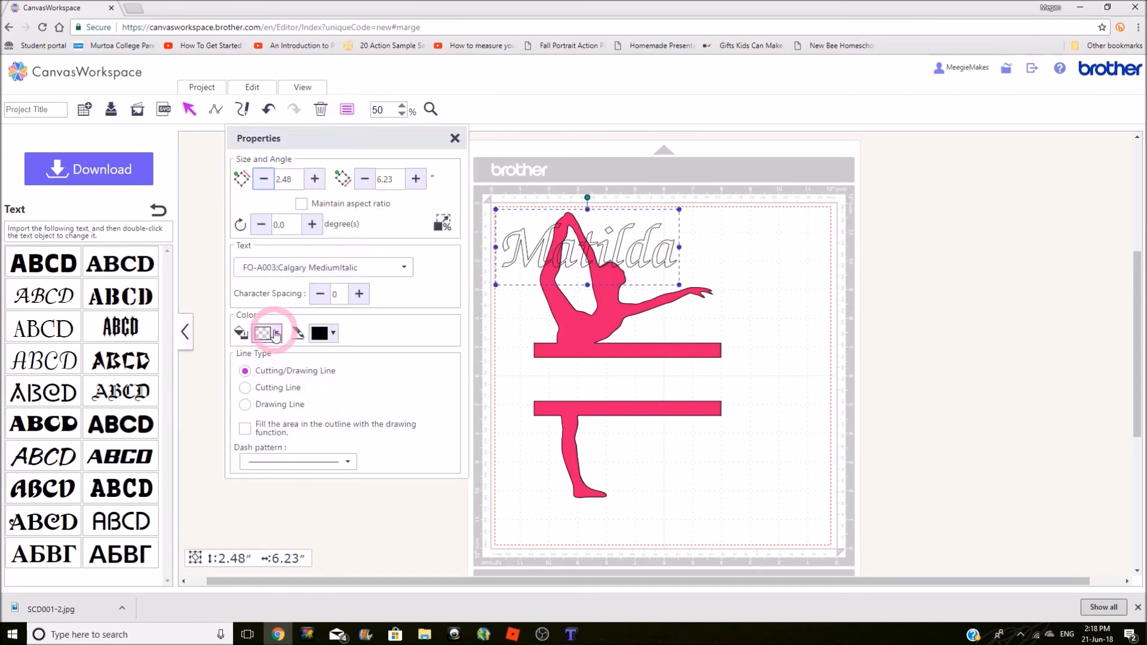
{"action": "left_click", "coordinate": [302, 353]}
- Place the name in the gap between the two bars so its letters slightly overlap the lower bar
{"action": "left_click", "coordinate": [617, 256]}
{"action": "left_click_drag", "start_coordinate": [617, 256], "coordinate": [657, 393]}
{"action": "left_click", "coordinate": [455, 139]}
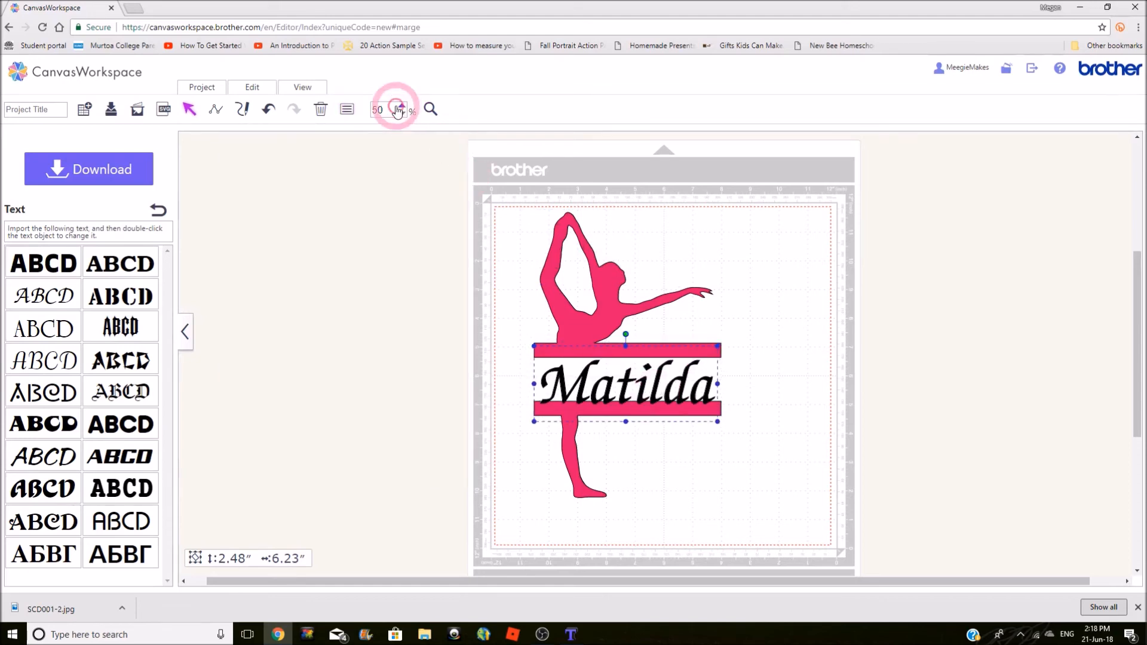
{"action": "left_click", "coordinate": [399, 106]}
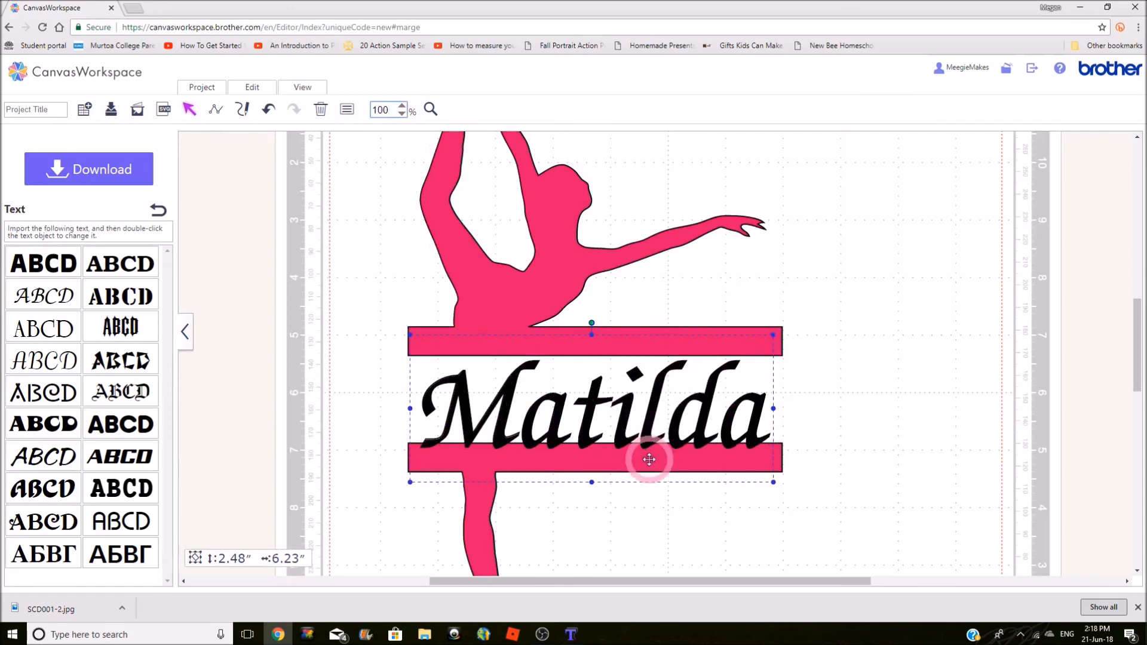
{"action": "left_click_drag", "start_coordinate": [623, 435], "coordinate": [623, 433]}
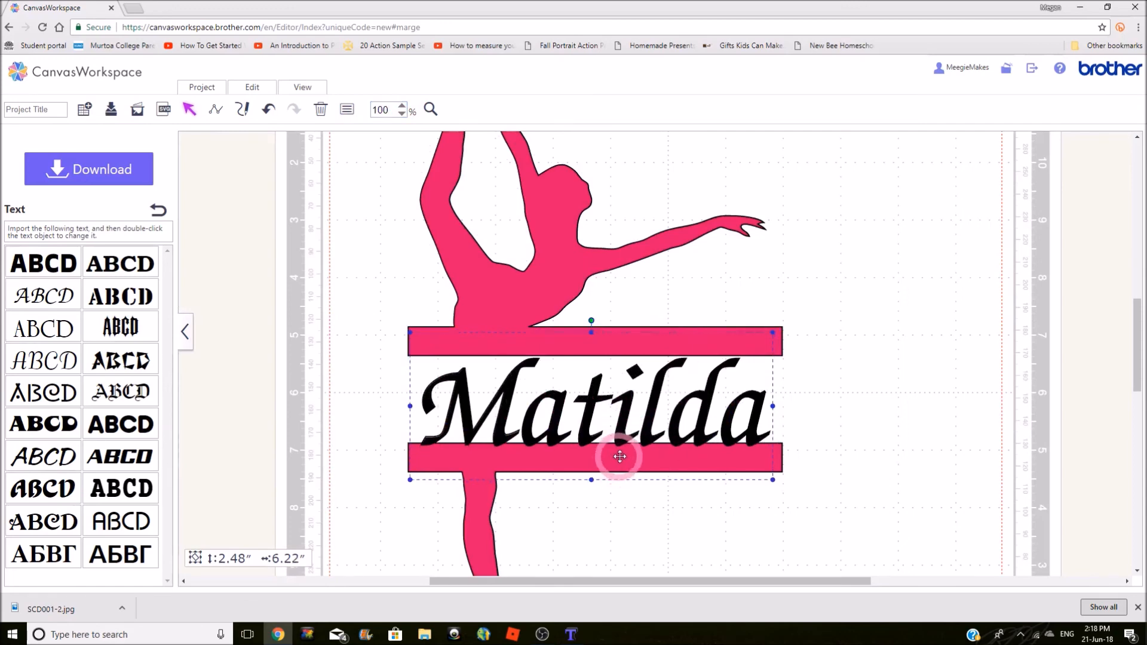
{"action": "left_click", "coordinate": [643, 516]}
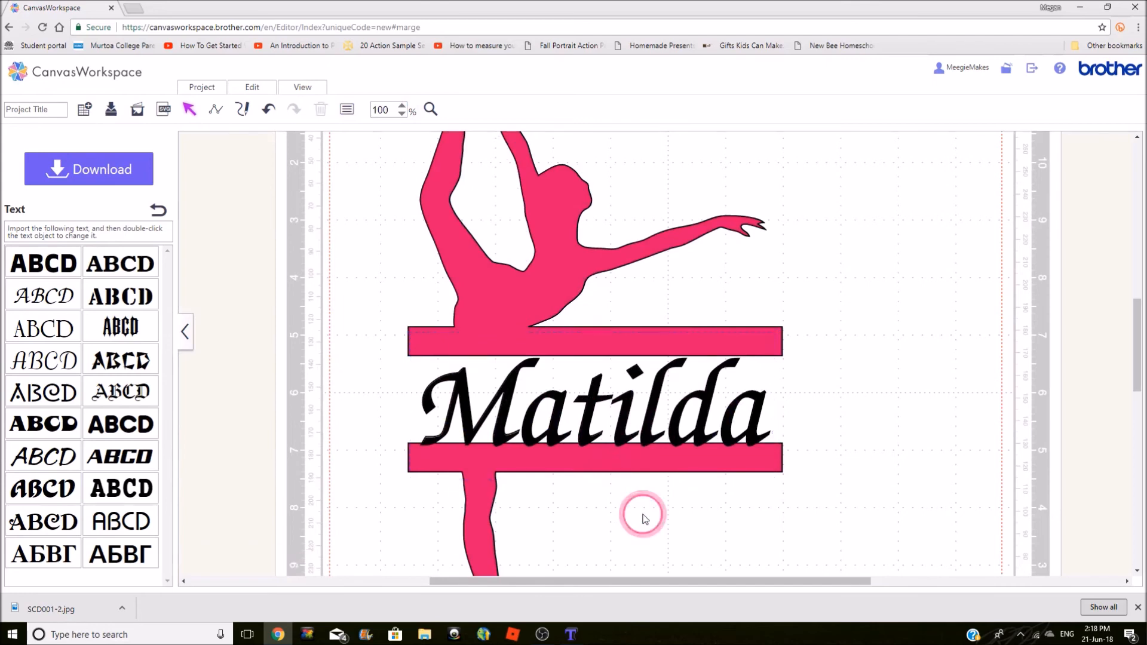
- Nudge the torso piece down until its bar overlaps the tops of the name's tall letters
{"action": "left_click", "coordinate": [519, 304]}
{"action": "key", "text": "Down"}
{"action": "key", "text": "Down"}
{"action": "key", "text": "Down"}
{"action": "key", "text": "Down"}
{"action": "key", "text": "Down"}
{"action": "key", "text": "Down"}
{"action": "key", "text": "Down"}
{"action": "key", "text": "Down"}
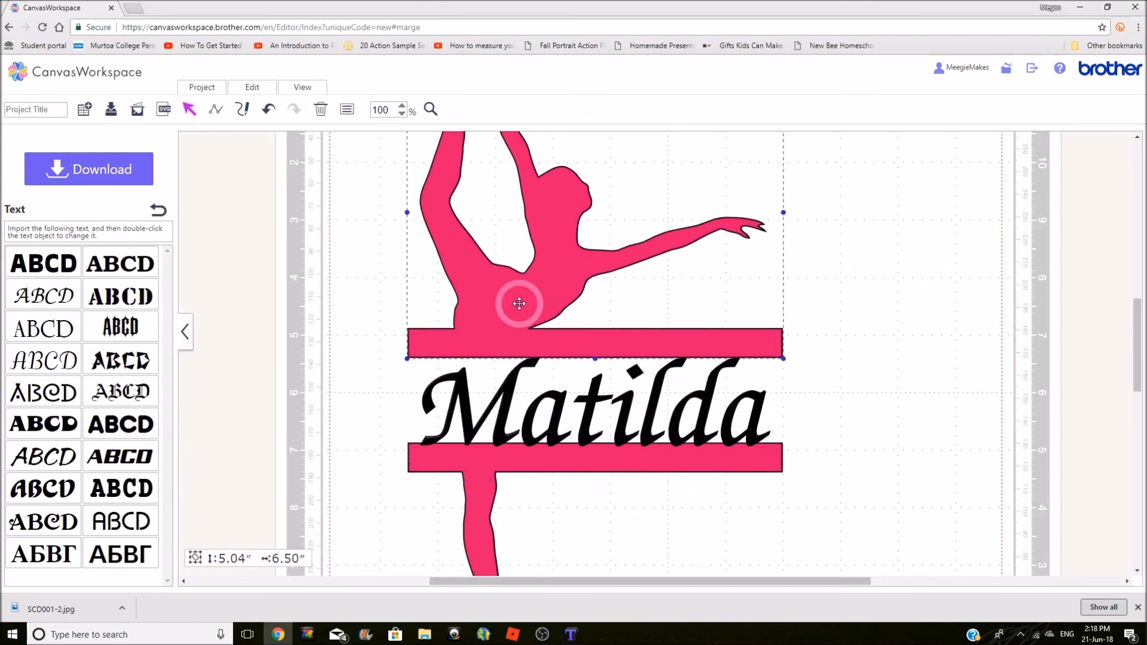
{"action": "key", "text": "Down"}
{"action": "key", "text": "Down"}
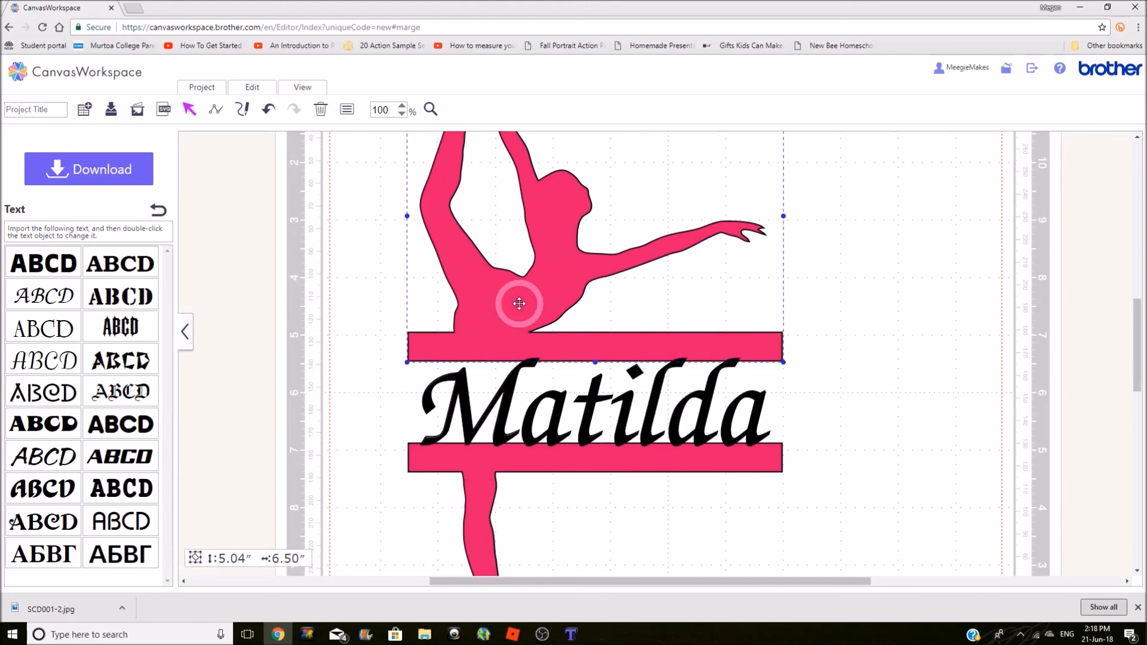
{"action": "key", "text": "Down"}
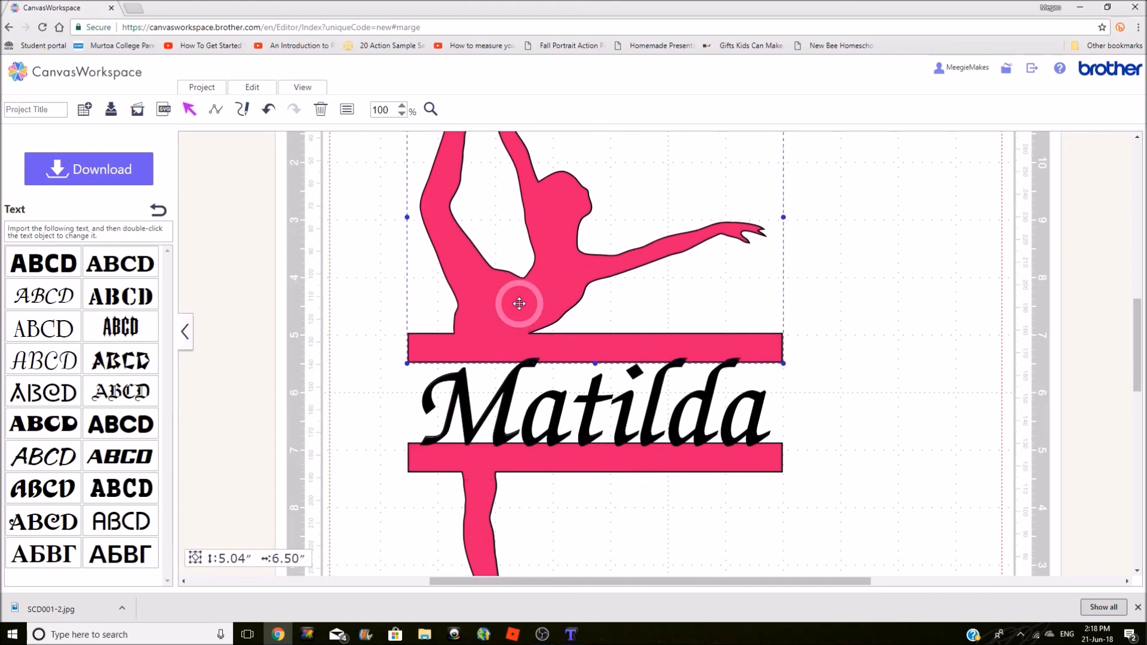
- Nudge the torso piece, the name and the leg piece up slightly, one after another, keeping the letters overlapping both bars
{"action": "key", "text": "Up"}
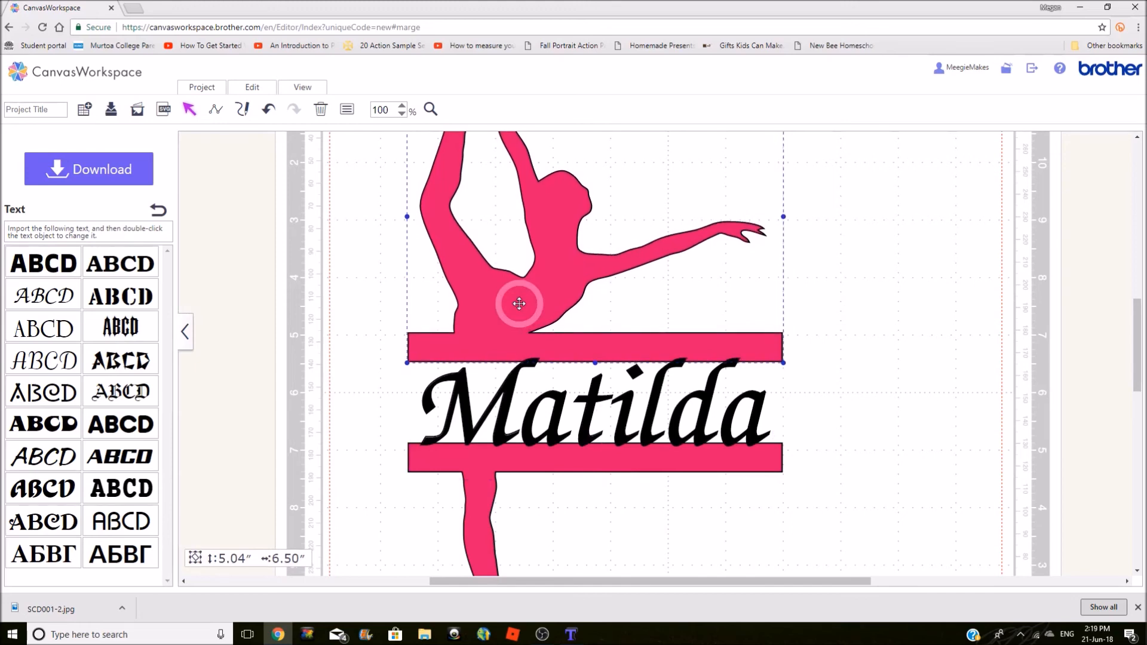
{"action": "left_click", "coordinate": [594, 459]}
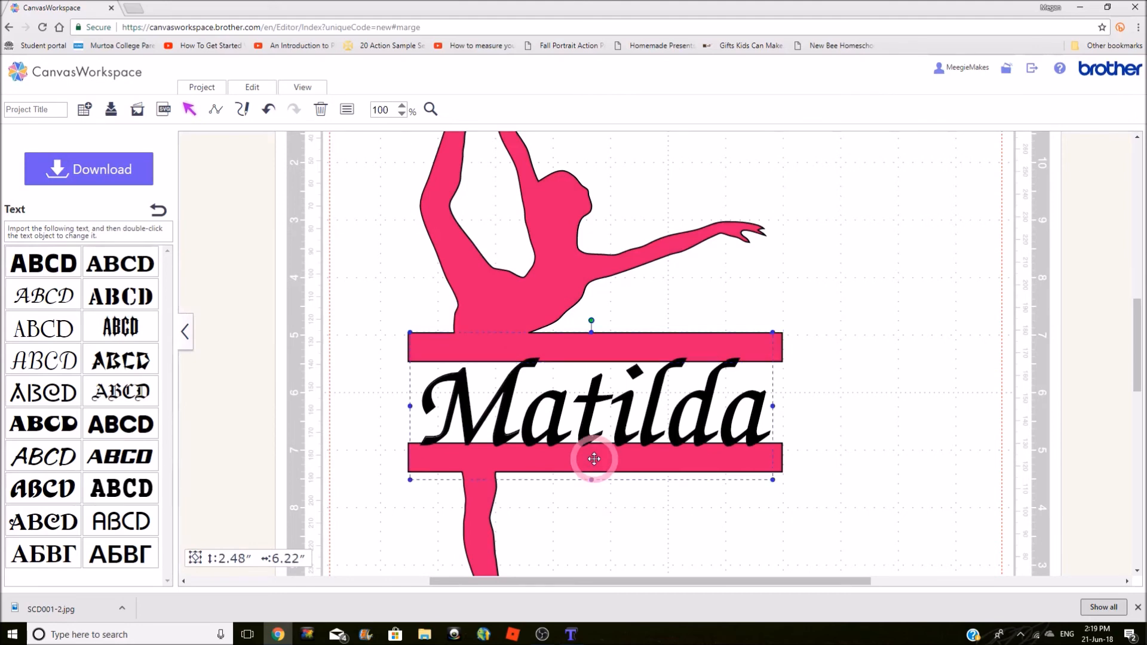
{"action": "key", "text": "Up"}
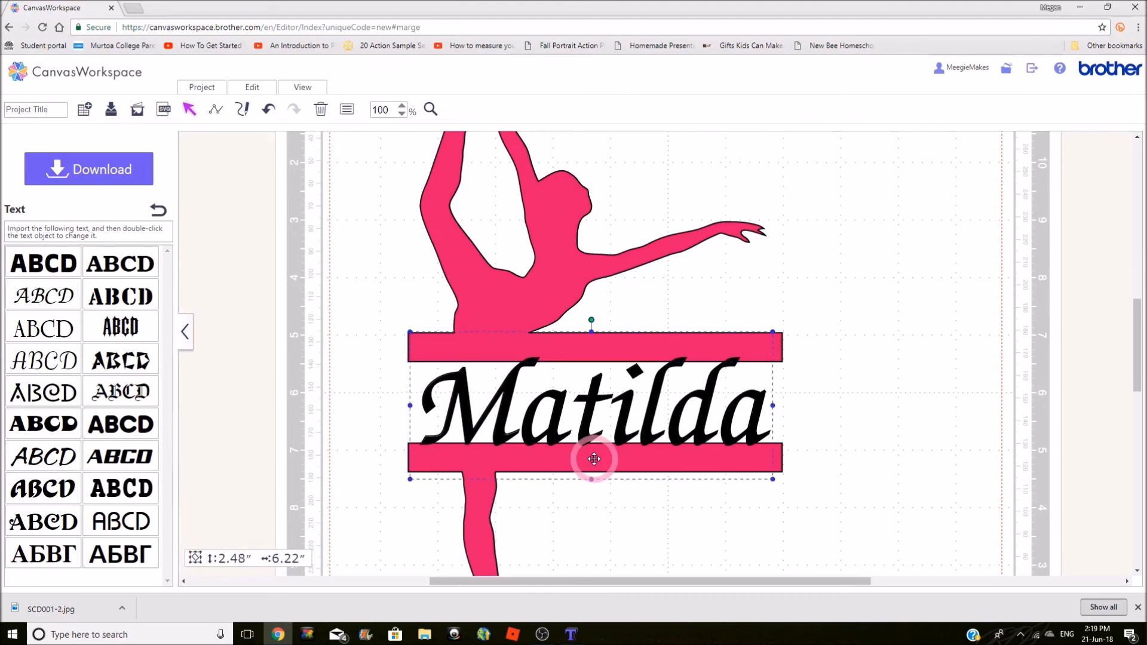
{"action": "left_click", "coordinate": [592, 498]}
{"action": "left_click", "coordinate": [511, 507]}
{"action": "key", "text": "Up"}
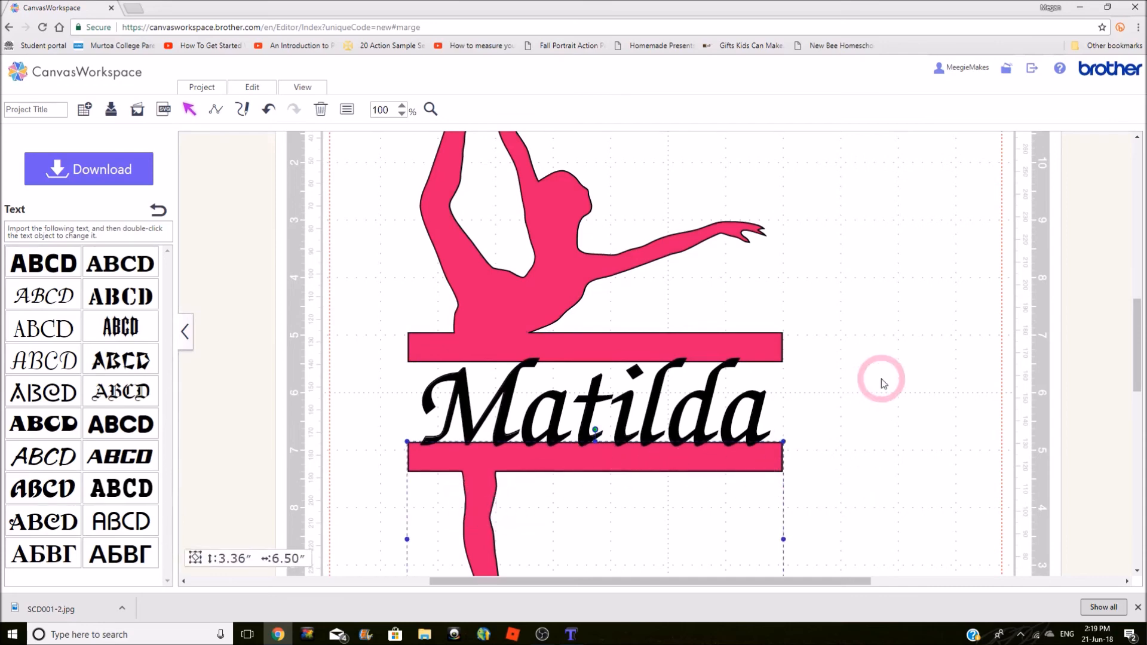
{"action": "left_click", "coordinate": [872, 455]}
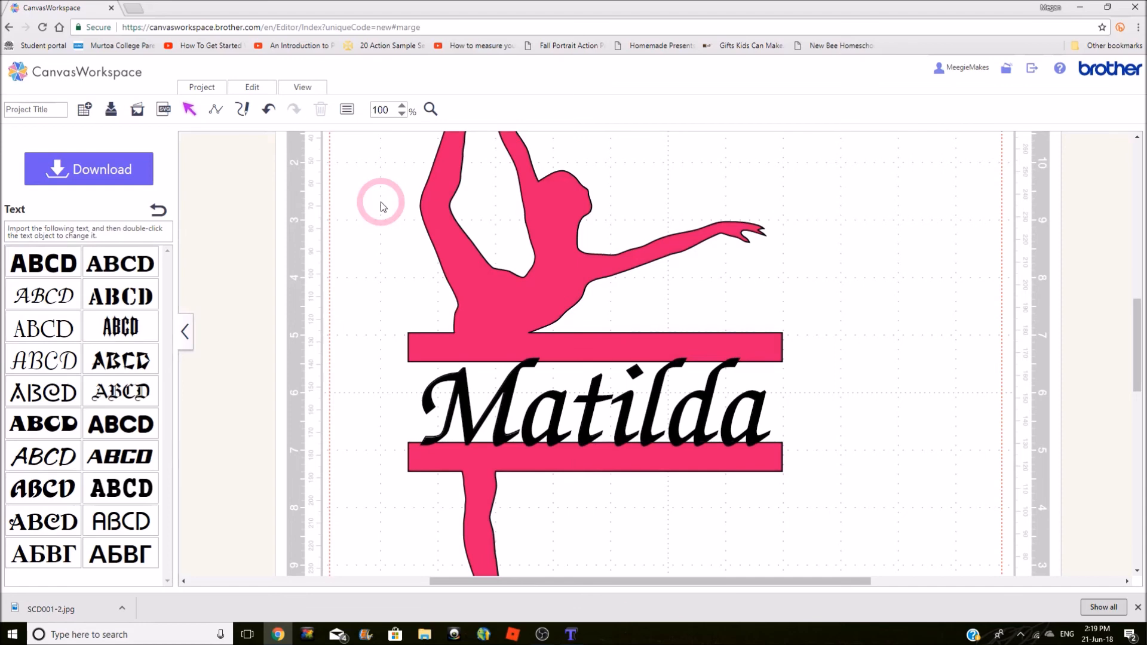
- Select the torso piece, the name and the leg piece together and weld them into one shape
{"action": "left_click_drag", "start_coordinate": [380, 206], "coordinate": [642, 584]}
{"action": "left_click", "coordinate": [254, 88]}
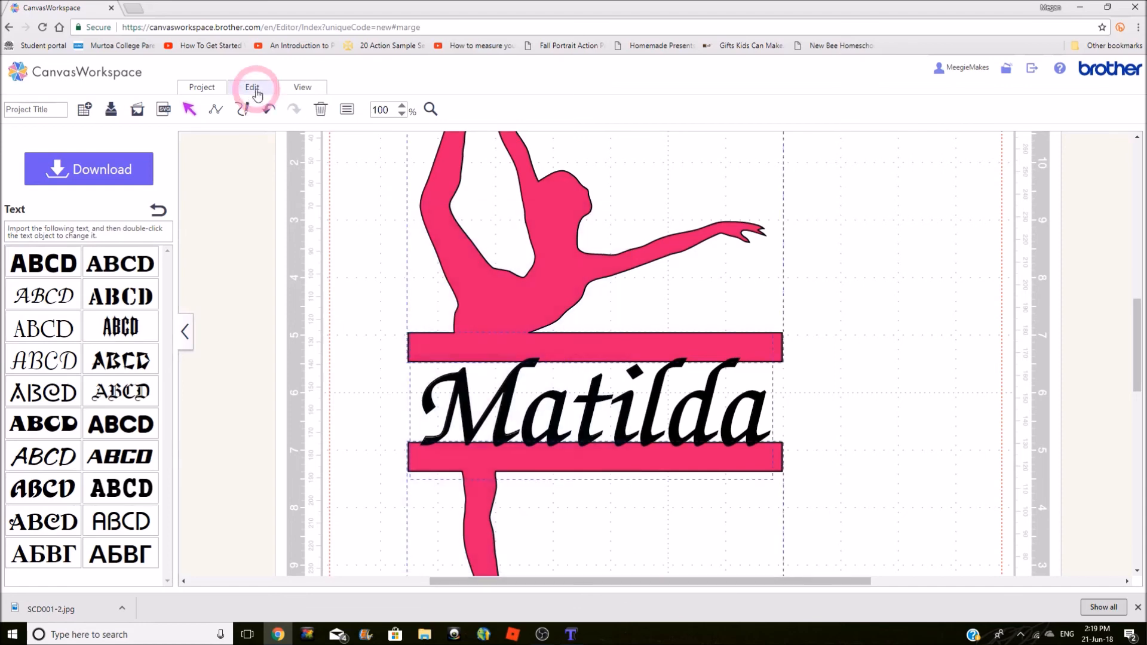
{"action": "left_click", "coordinate": [266, 309]}
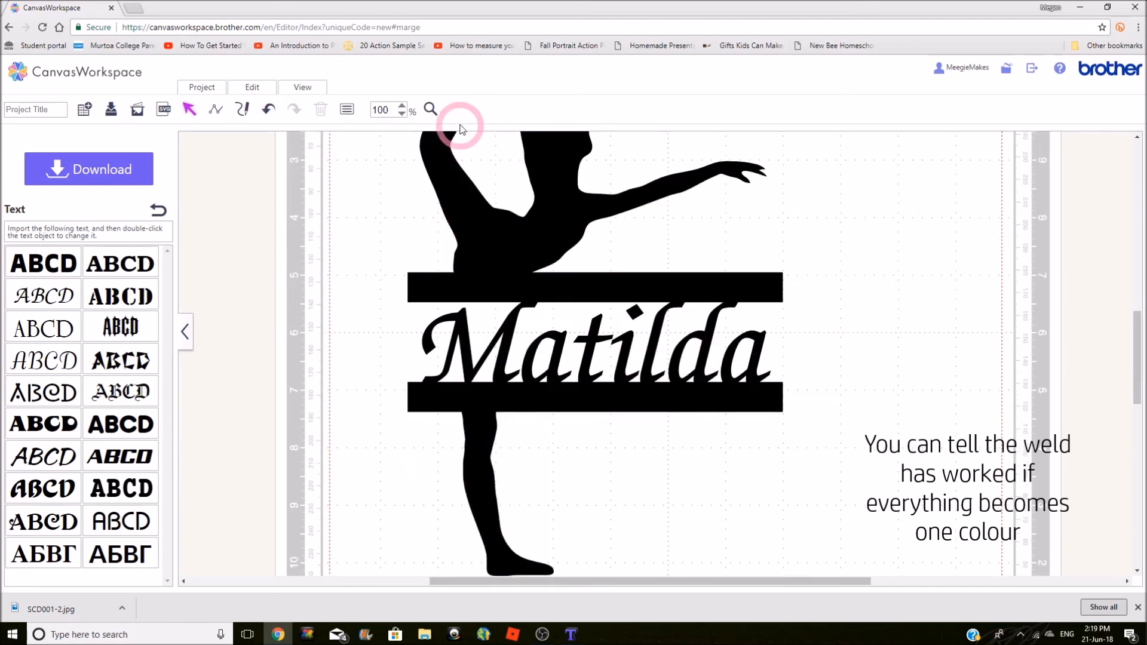
- Fill the welded gymnast design with pinkish red in its properties, keeping the black outline
{"action": "left_click", "coordinate": [402, 114]}
{"action": "right_click", "coordinate": [615, 292]}
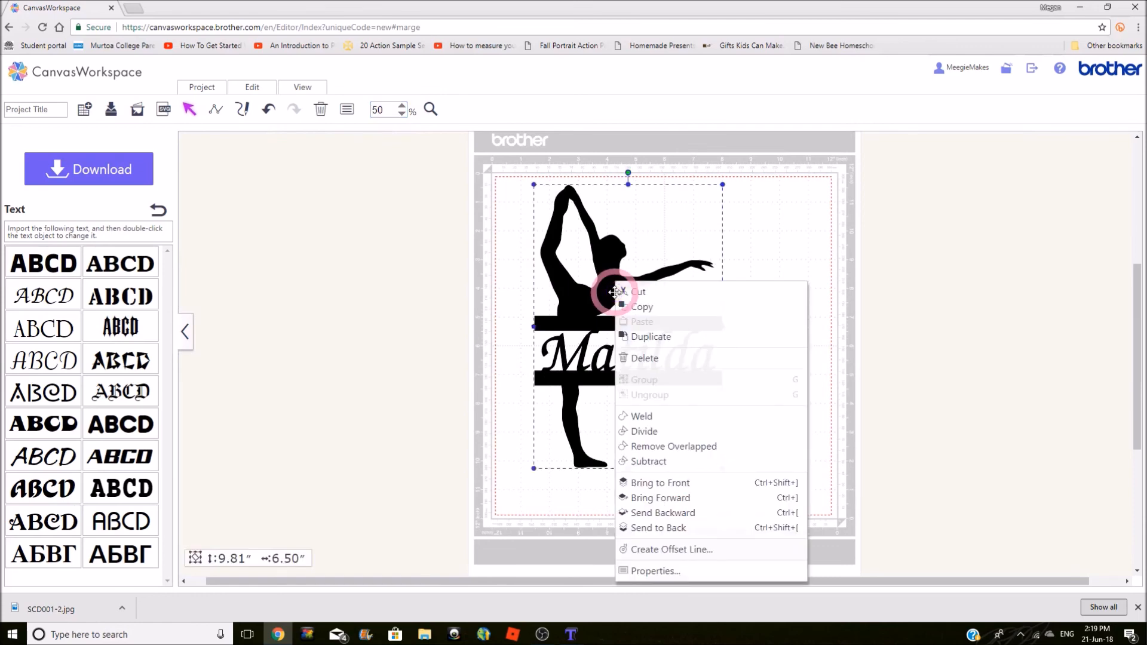
{"action": "left_click", "coordinate": [320, 146]}
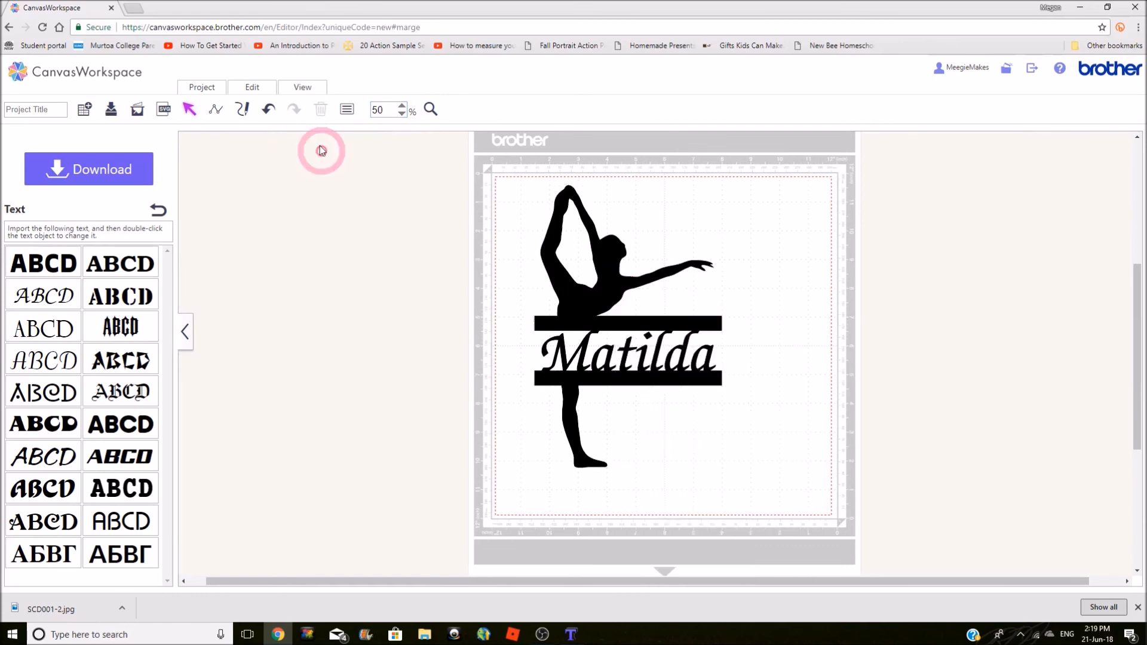
{"action": "double_click", "coordinate": [600, 234]}
{"action": "left_click", "coordinate": [275, 264]}
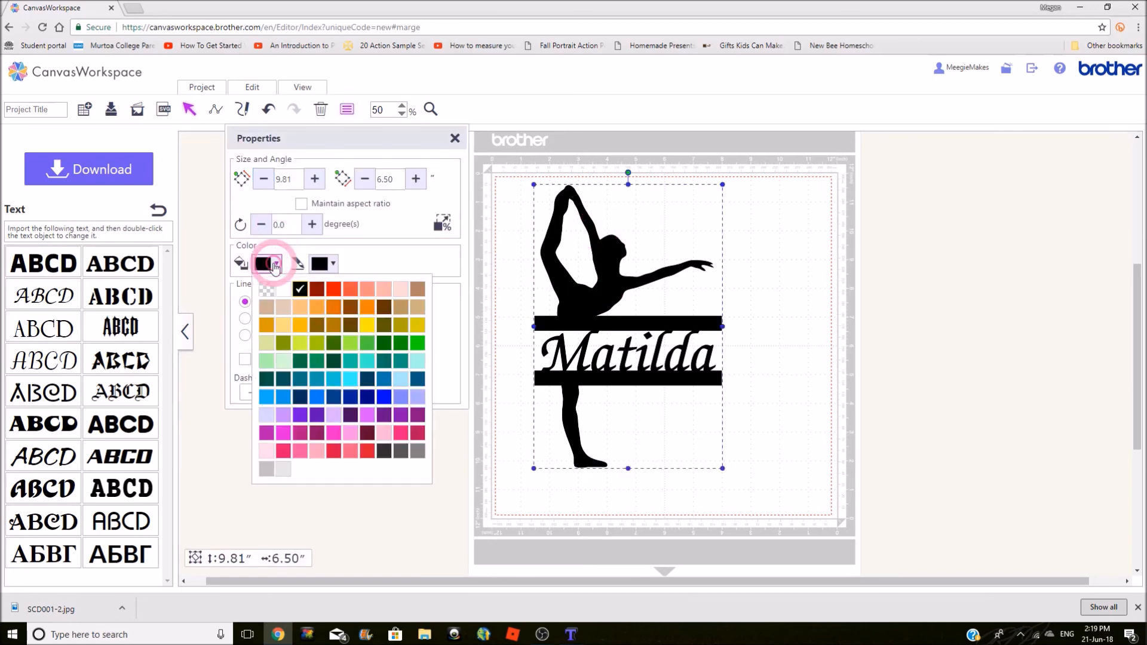
{"action": "left_click", "coordinate": [283, 451]}
{"action": "left_click", "coordinate": [784, 282]}
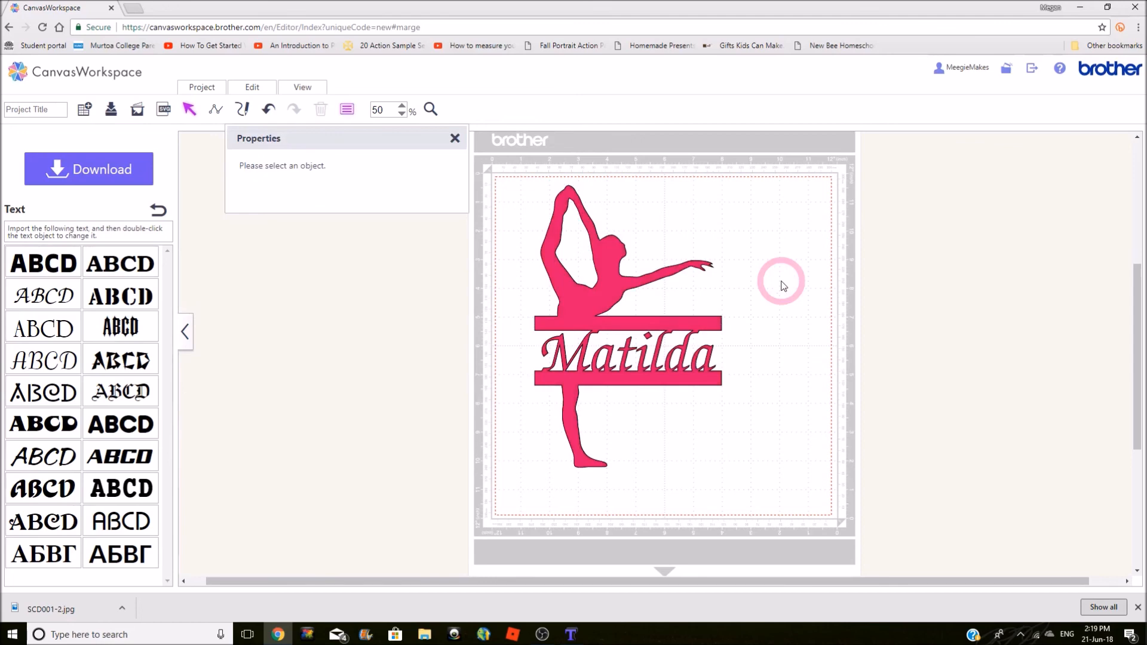
- Move the welded design toward the middle of the mat and enlarge it proportionally to about 11.26 inches high by 7.46 inches wide
{"action": "left_click_drag", "start_coordinate": [613, 286], "coordinate": [650, 282]}
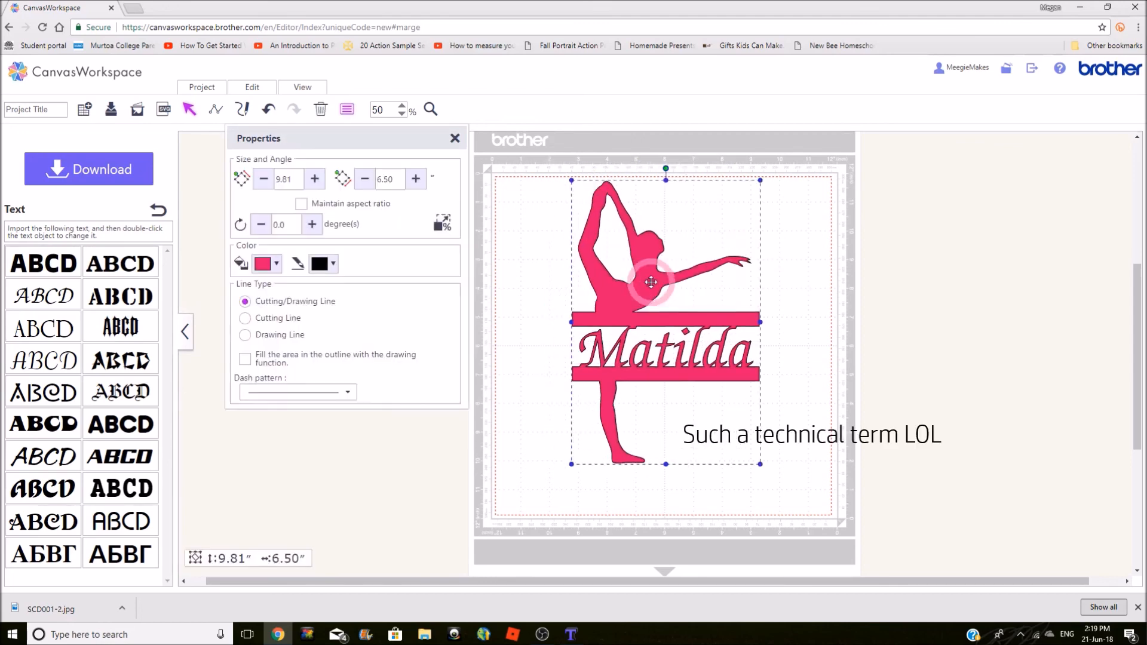
{"action": "left_click", "coordinate": [454, 138]}
{"action": "left_click", "coordinate": [635, 298]}
{"action": "left_click", "coordinate": [802, 511]}
{"action": "left_click", "coordinate": [760, 463]}
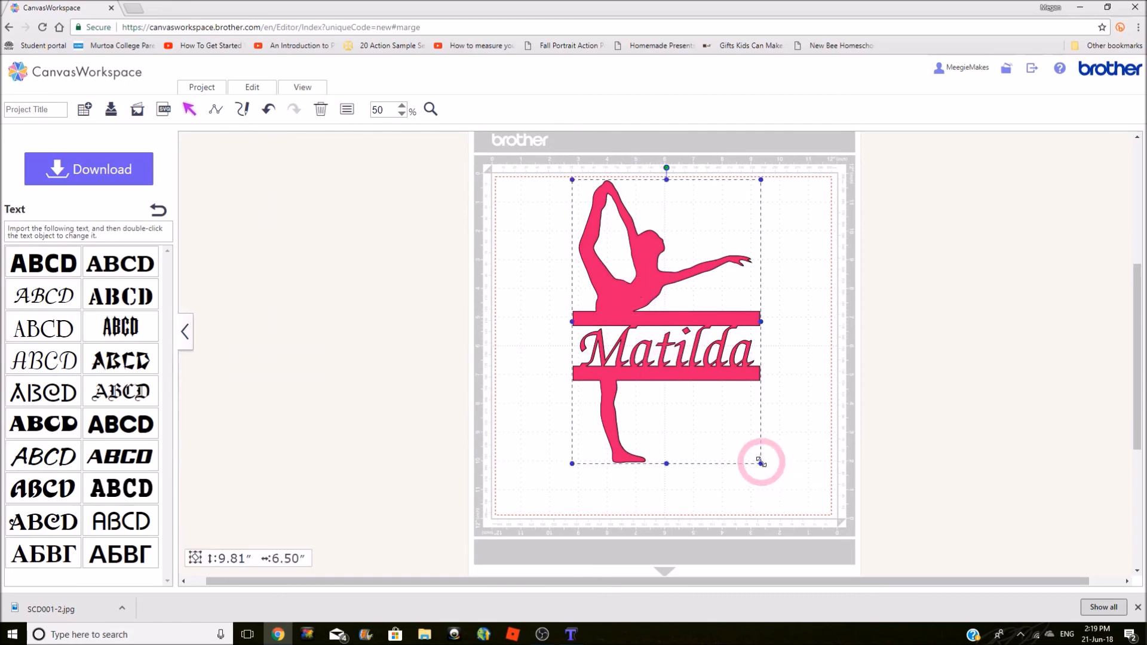
{"action": "left_click_drag", "start_coordinate": [760, 462], "coordinate": [794, 497]}
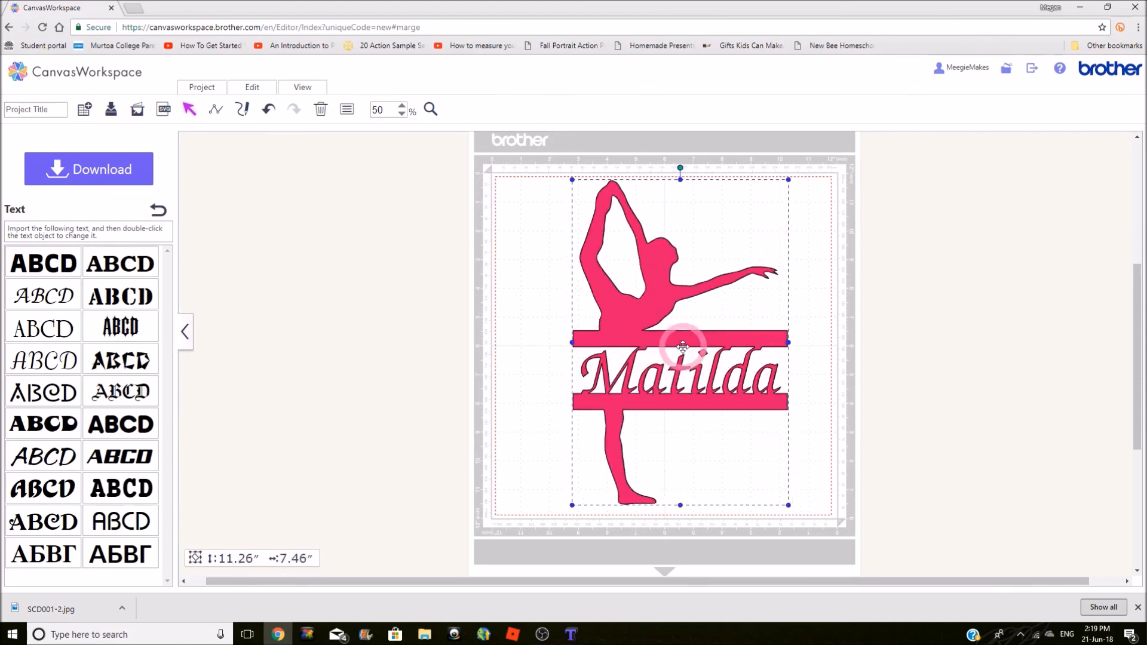